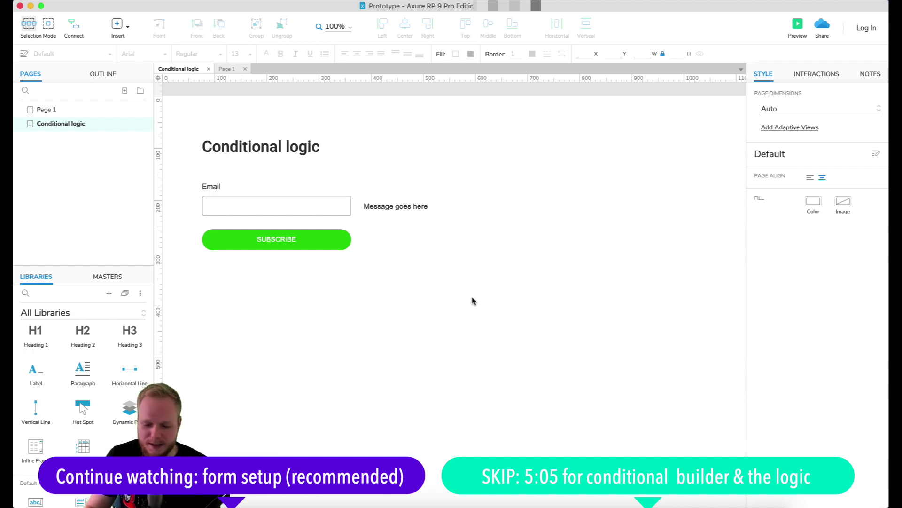
Step: Narrow the "Message goes here" label beside the email field to a width of about 203
{"action": "scroll", "coordinate": [434, 226], "scroll_direction": "up", "scroll_amount": 1}
{"action": "scroll", "coordinate": [431, 232], "scroll_direction": "left", "scroll_amount": 3}
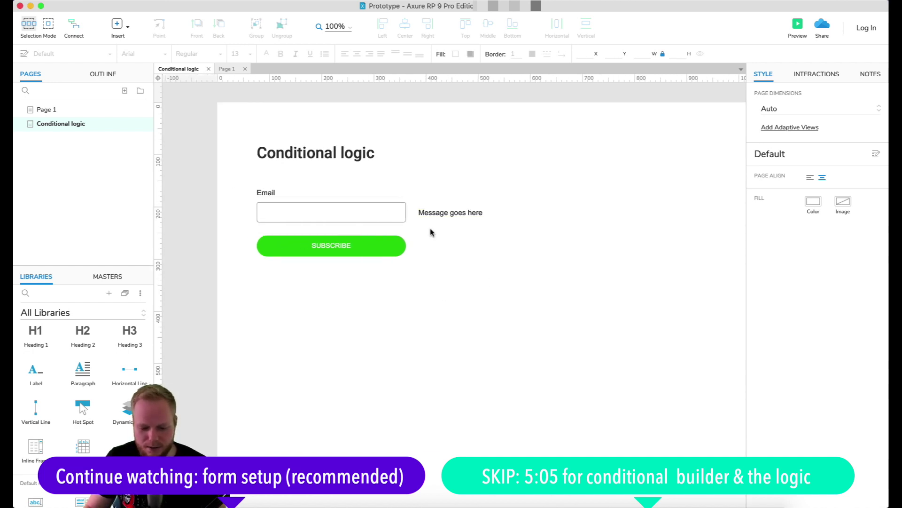
{"action": "left_click", "coordinate": [304, 207]}
{"action": "left_click", "coordinate": [272, 192]}
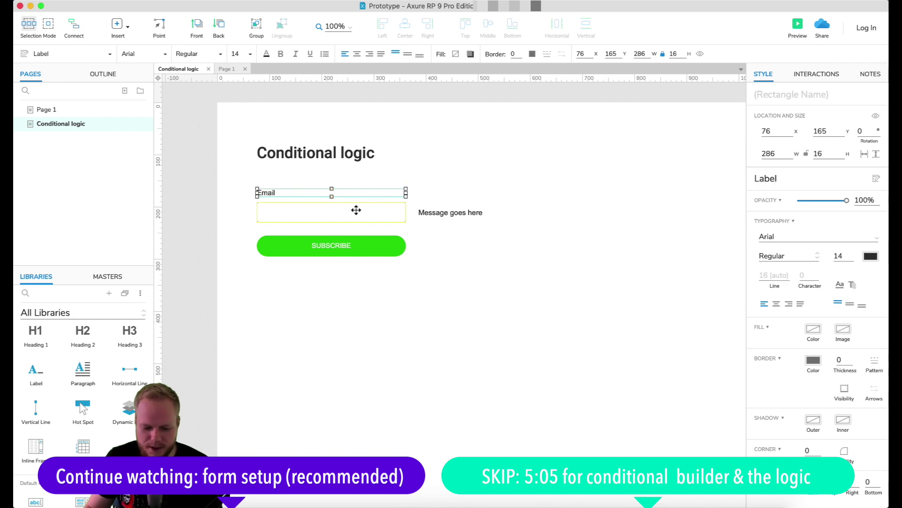
{"action": "left_click", "coordinate": [302, 213]}
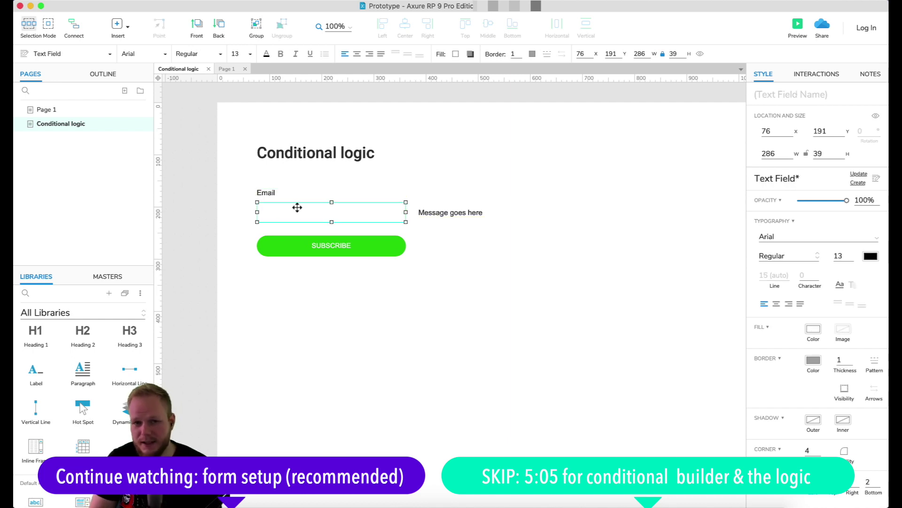
{"action": "left_click", "coordinate": [464, 213]}
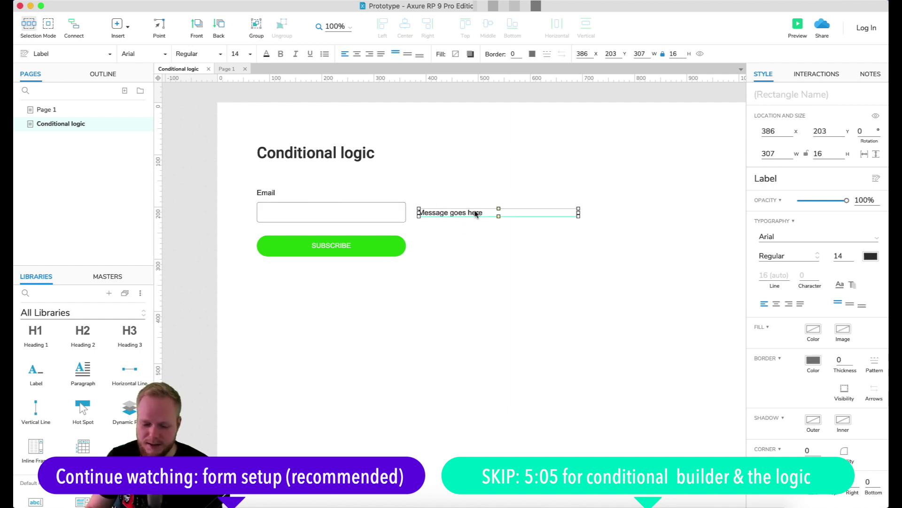
{"action": "left_click_drag", "start_coordinate": [579, 213], "coordinate": [524, 213]}
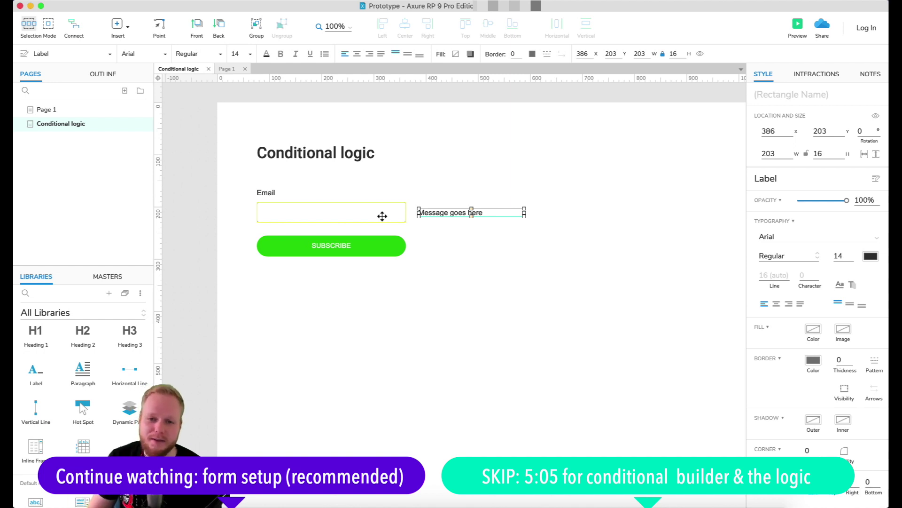
{"action": "left_click", "coordinate": [482, 289]}
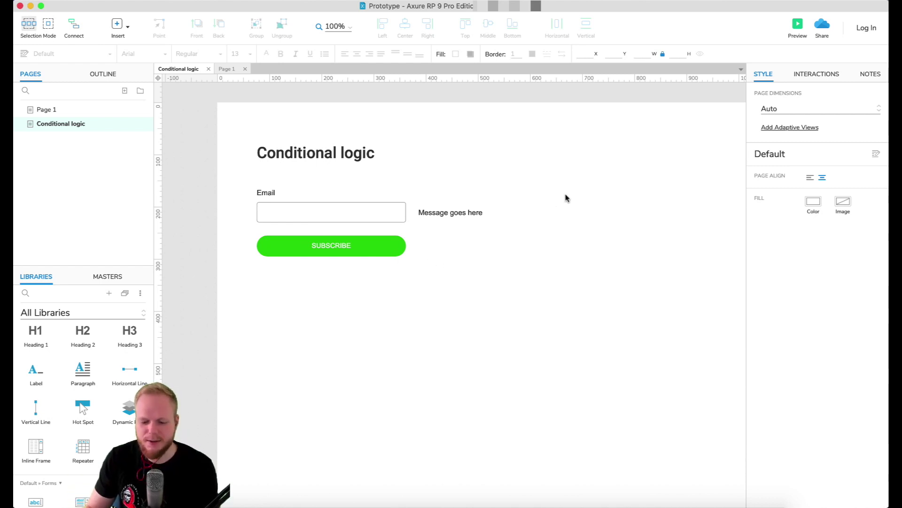
Step: Name the email text field "++inputData"
{"action": "left_click", "coordinate": [394, 213]}
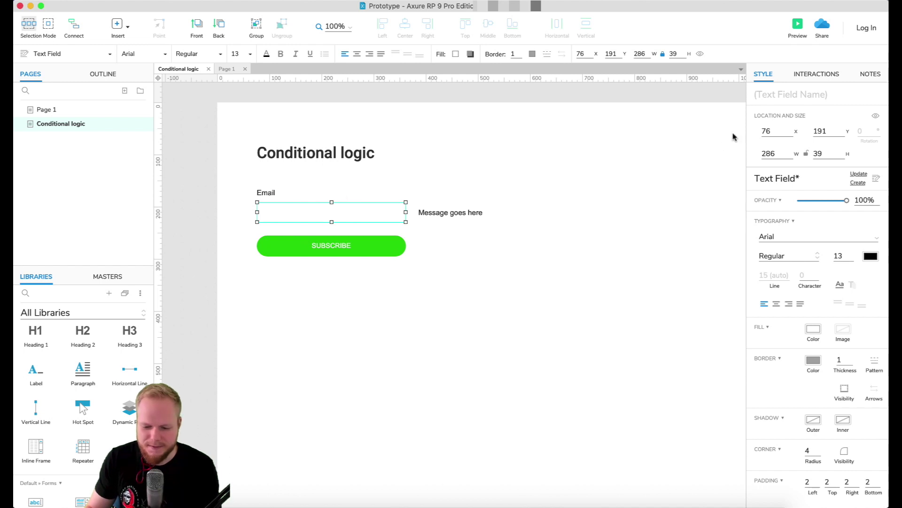
{"action": "left_click", "coordinate": [798, 93]}
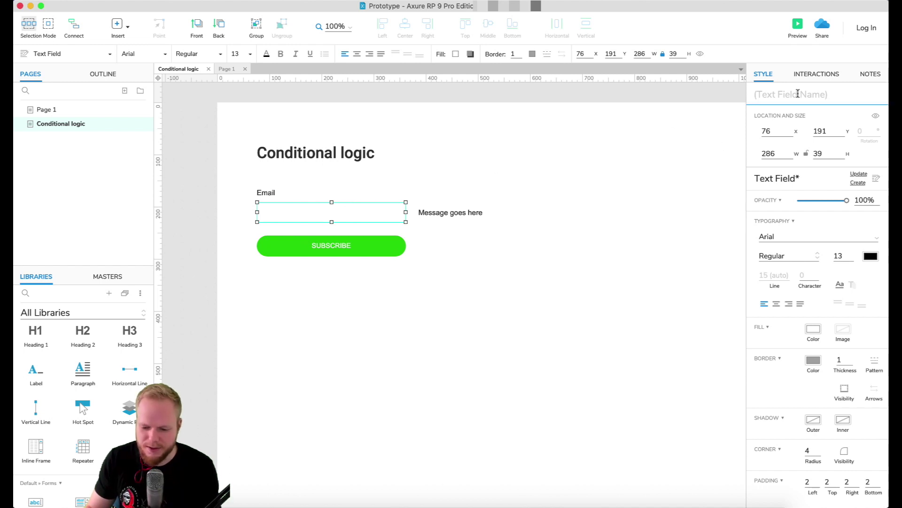
{"action": "type", "text": "t+"}
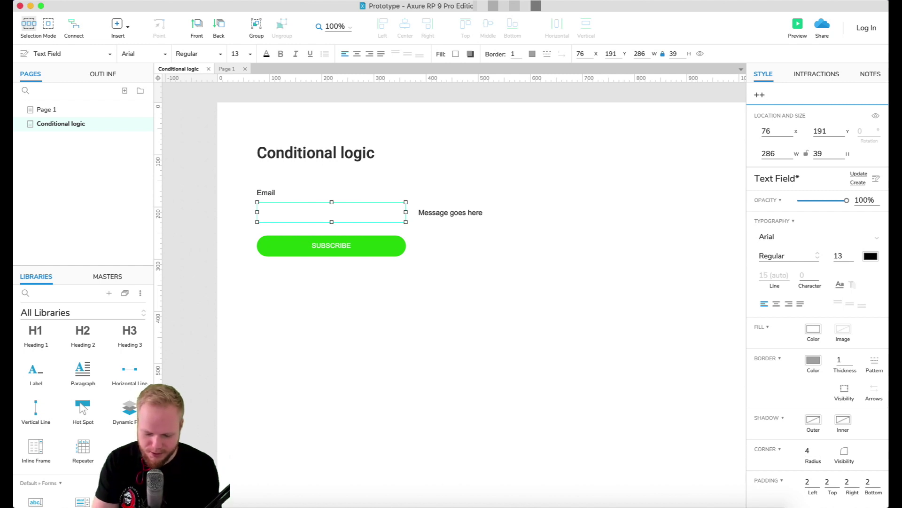
{"action": "type", "text": "inputData"}
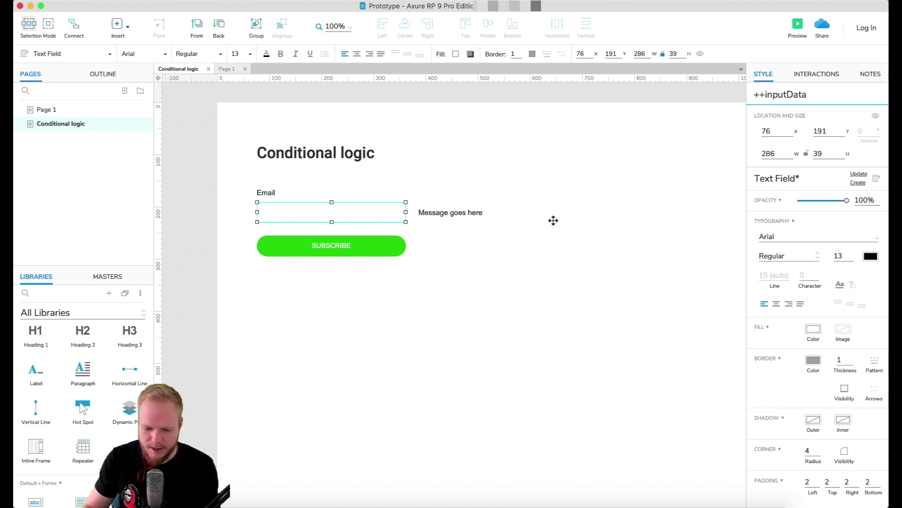
Step: Name the "Message goes here" label "++outputMessage" and check it against the email field's name
{"action": "left_click", "coordinate": [453, 214]}
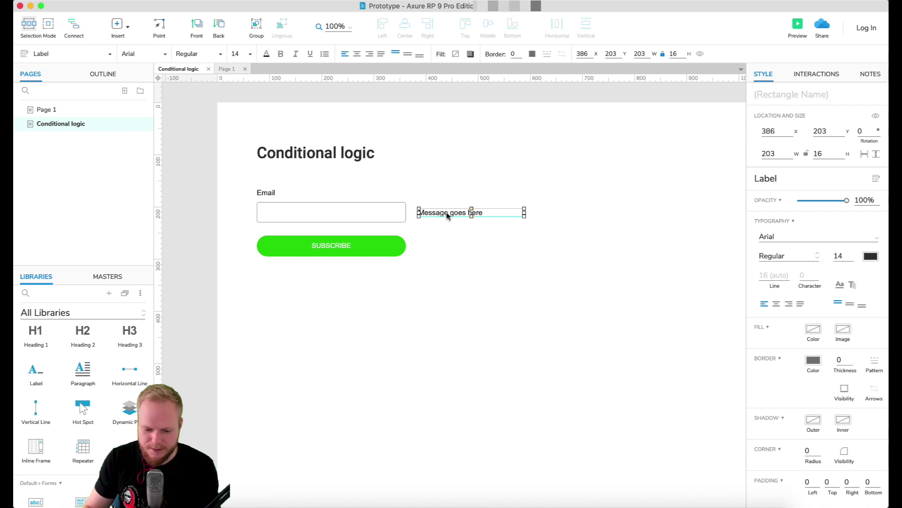
{"action": "left_click", "coordinate": [794, 94]}
{"action": "type", "text": "++"}
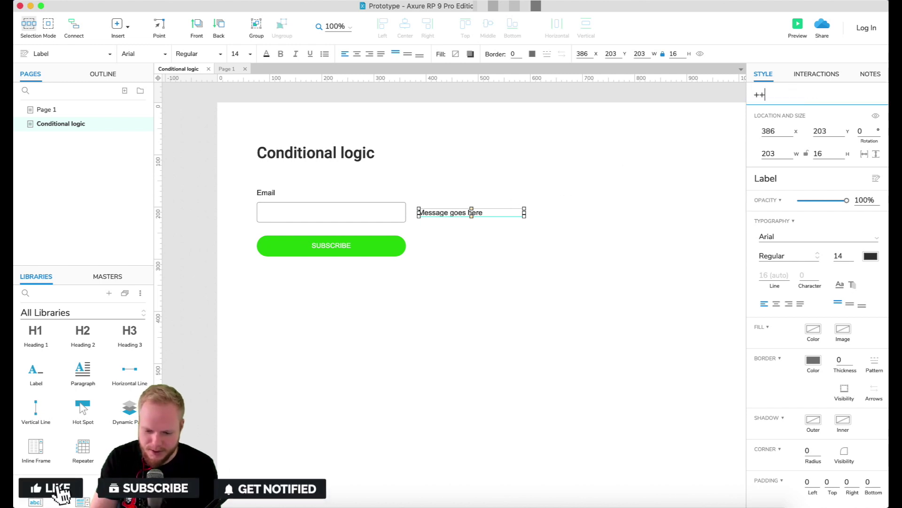
{"action": "type", "text": "outputMe"}
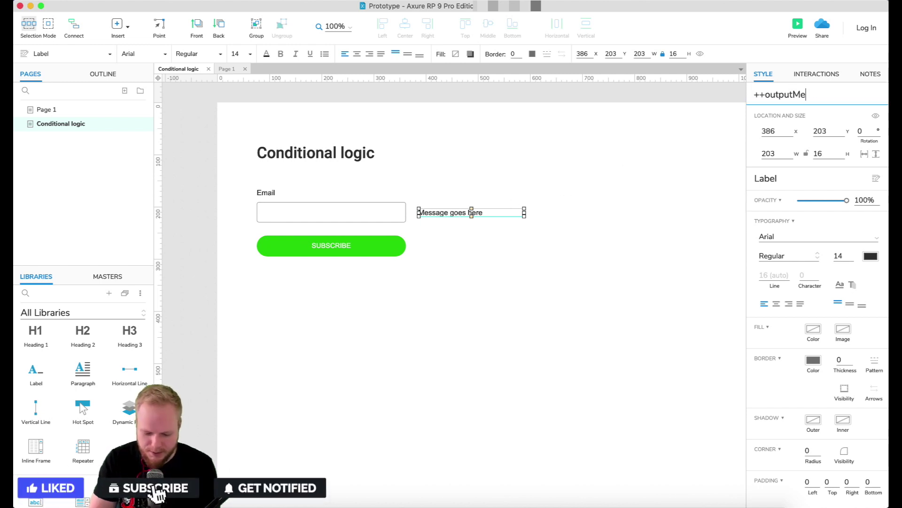
{"action": "type", "text": "ssage"}
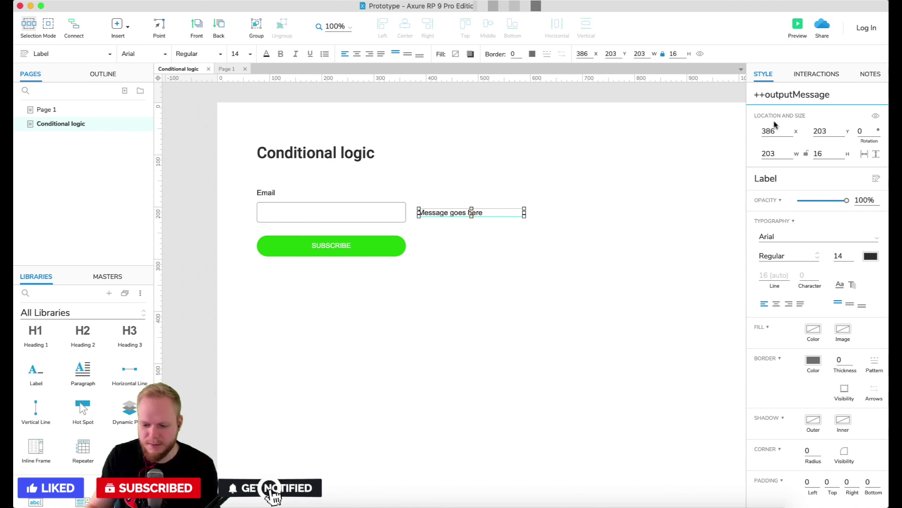
{"action": "left_click", "coordinate": [401, 203]}
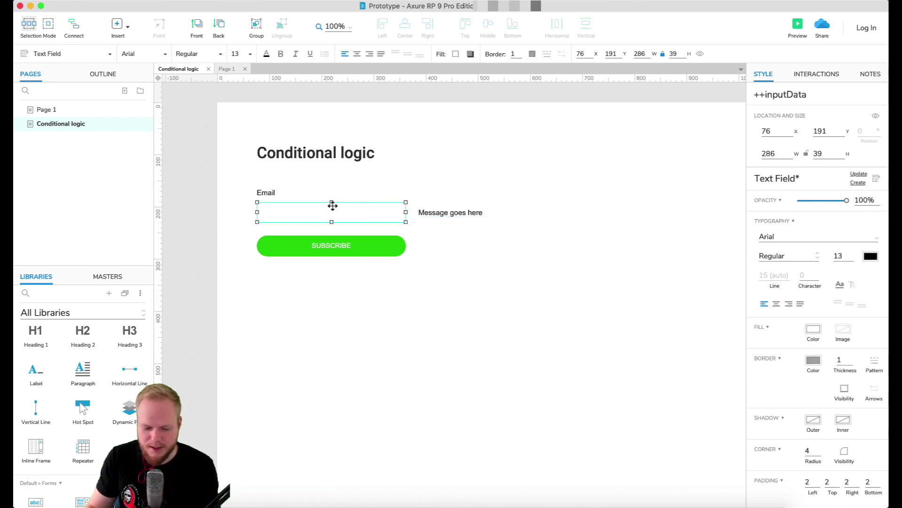
{"action": "left_click", "coordinate": [447, 211]}
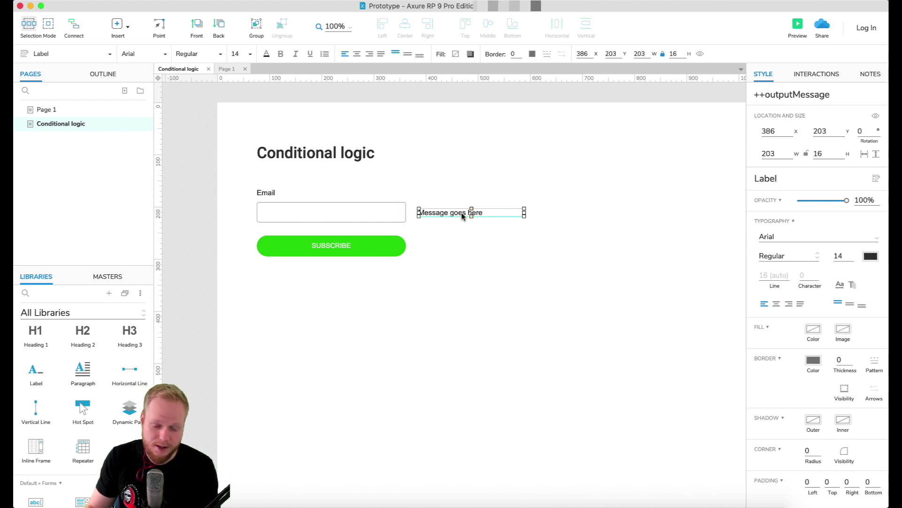
Step: Name the green SUBSCRIBE button "++CTA"
{"action": "left_click", "coordinate": [373, 250]}
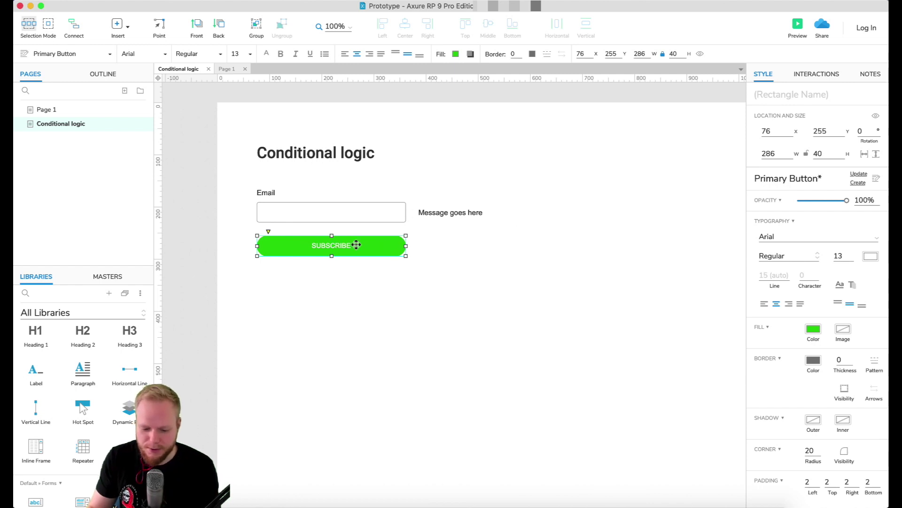
{"action": "left_click", "coordinate": [823, 97]}
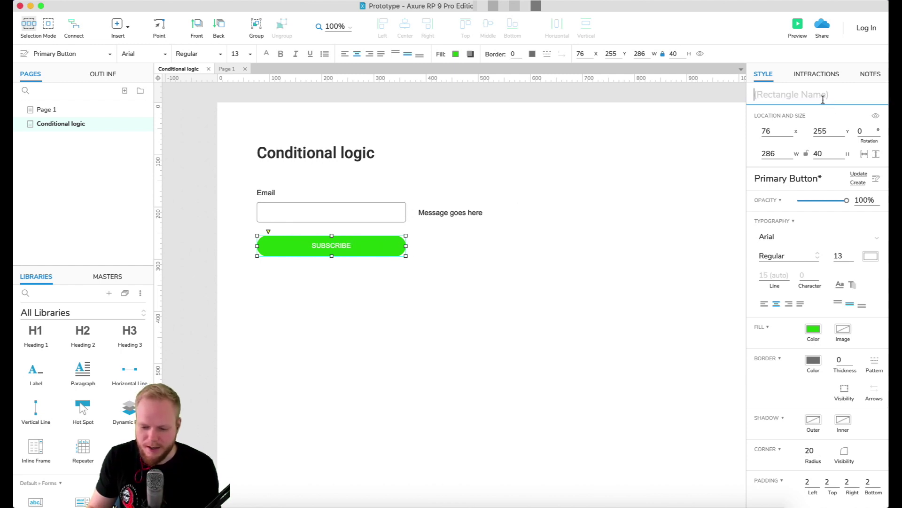
{"action": "type", "text": "++"}
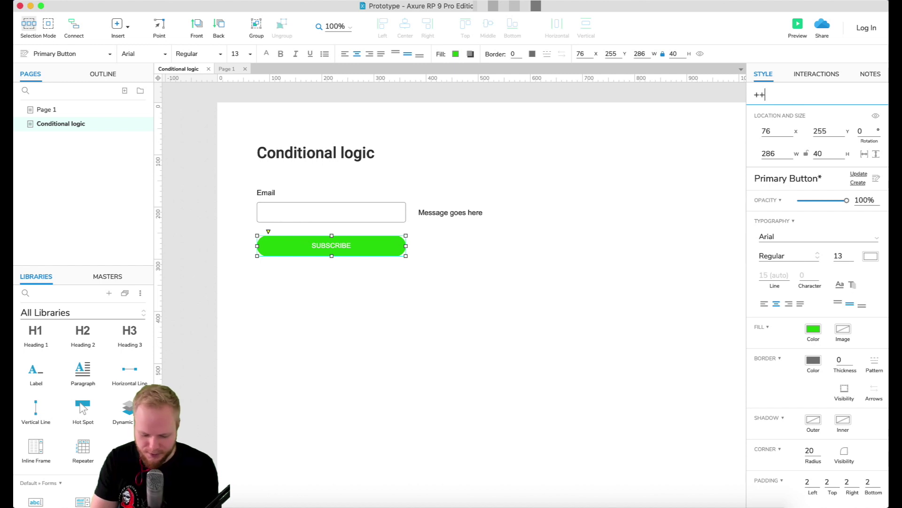
{"action": "type", "text": "CTA"}
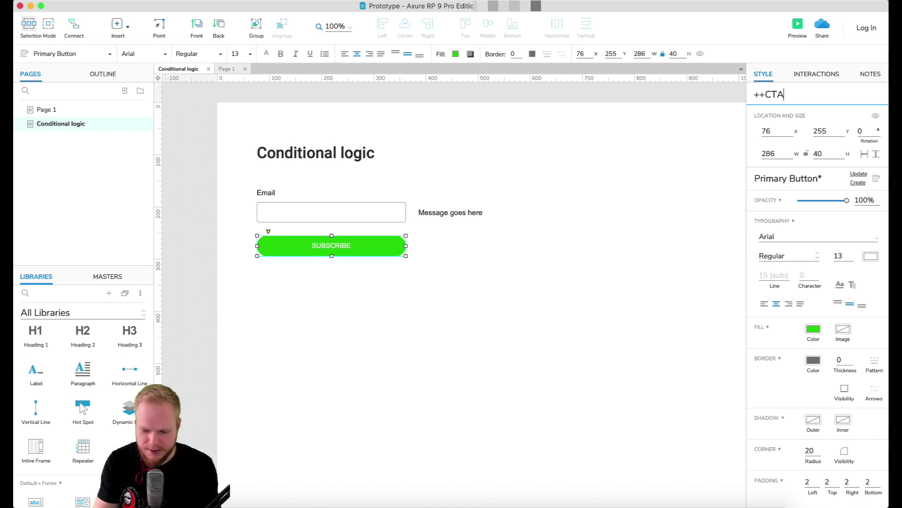
{"action": "left_click", "coordinate": [546, 246]}
Step: Add a Click or Tap interaction to the SUBSCRIBE button with a Set Text action targeting ++outputMessage, set to plain text
{"action": "left_click", "coordinate": [368, 246]}
{"action": "left_click", "coordinate": [798, 77]}
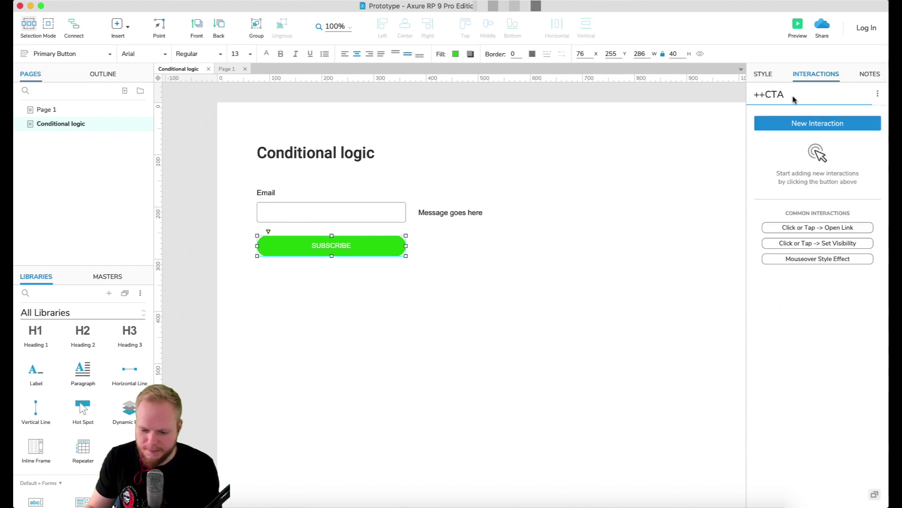
{"action": "left_click", "coordinate": [820, 123]}
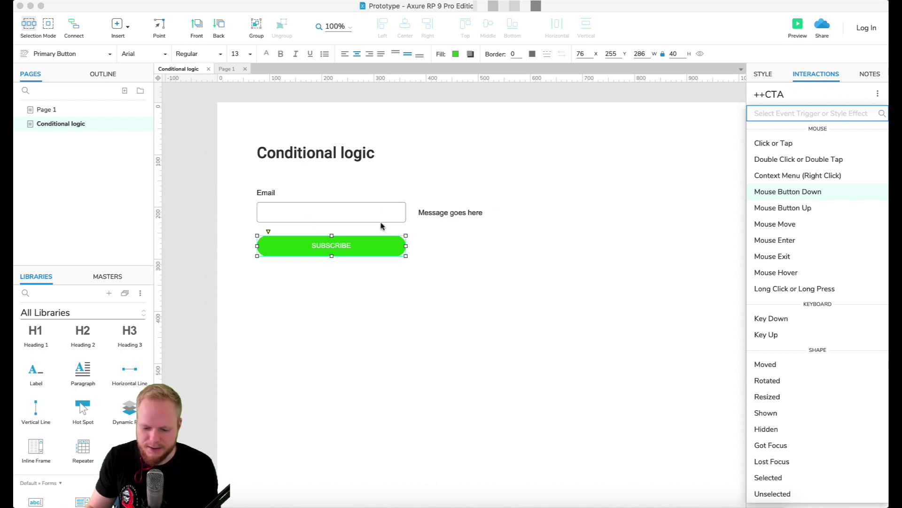
{"action": "left_click", "coordinate": [798, 147]}
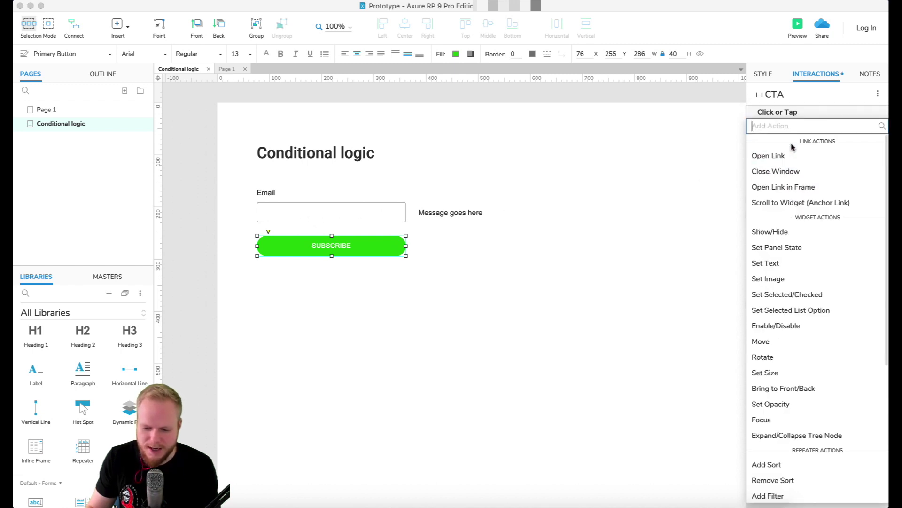
{"action": "left_click", "coordinate": [778, 262]}
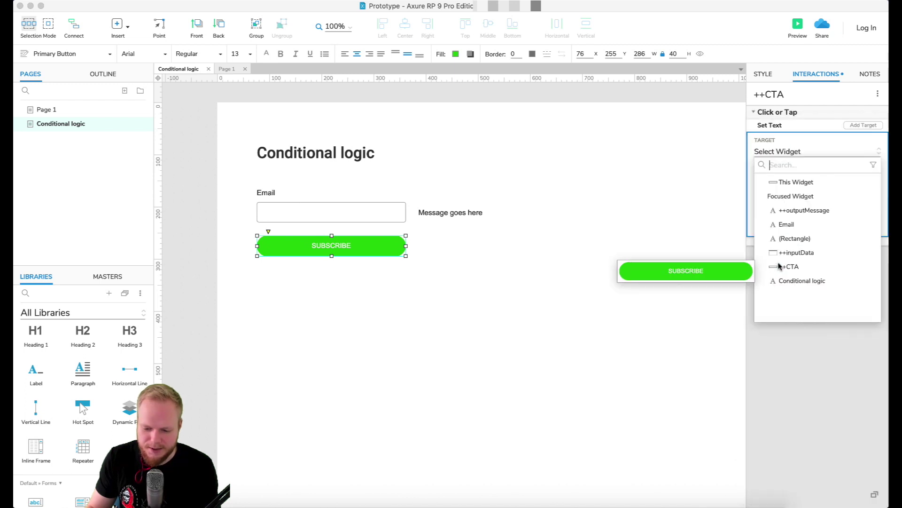
{"action": "left_click", "coordinate": [800, 210]}
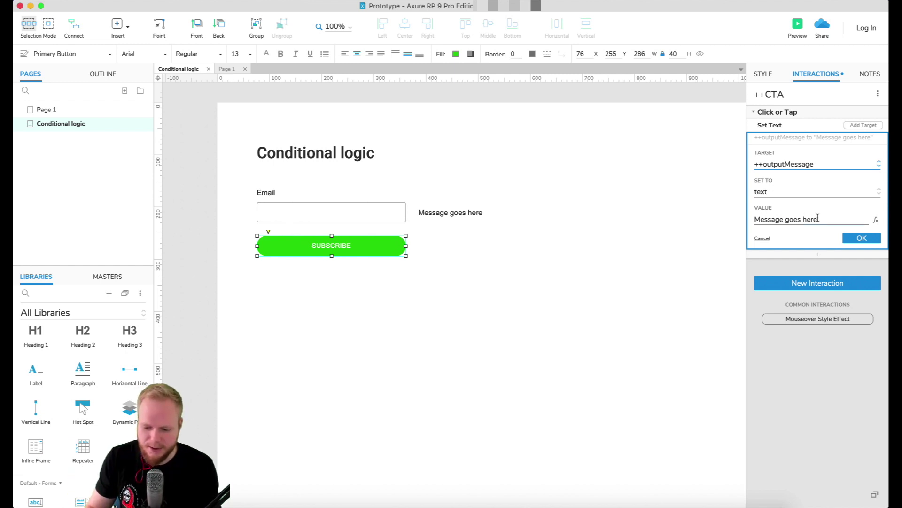
{"action": "left_click_drag", "start_coordinate": [819, 220], "coordinate": [758, 217]}
{"action": "left_click", "coordinate": [848, 221]}
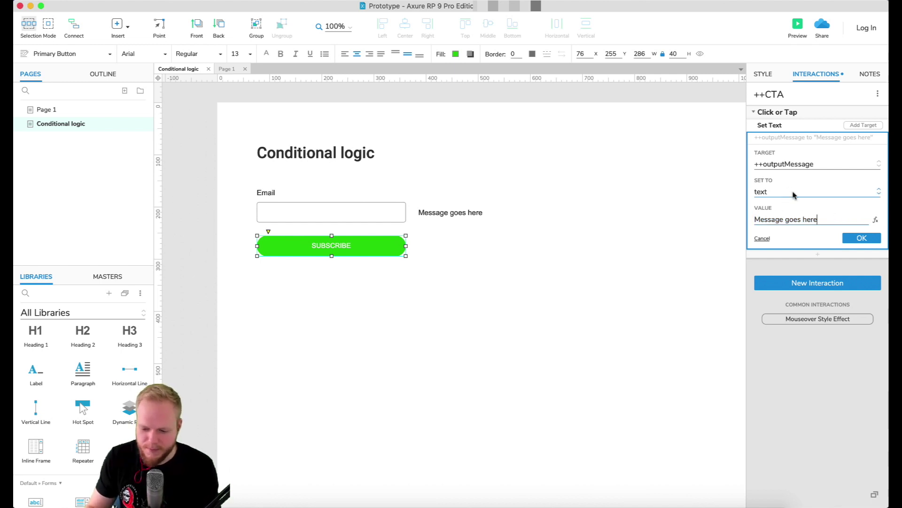
{"action": "left_click", "coordinate": [792, 194]}
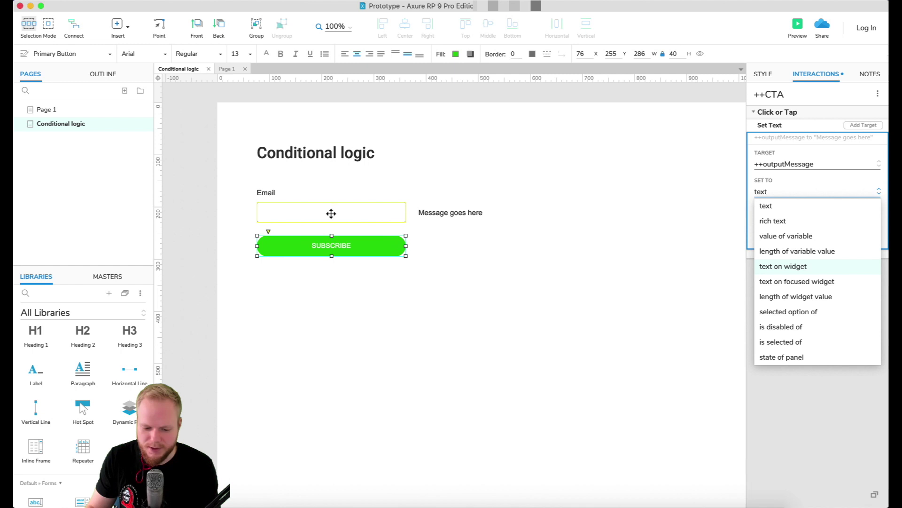
{"action": "left_click", "coordinate": [804, 202]}
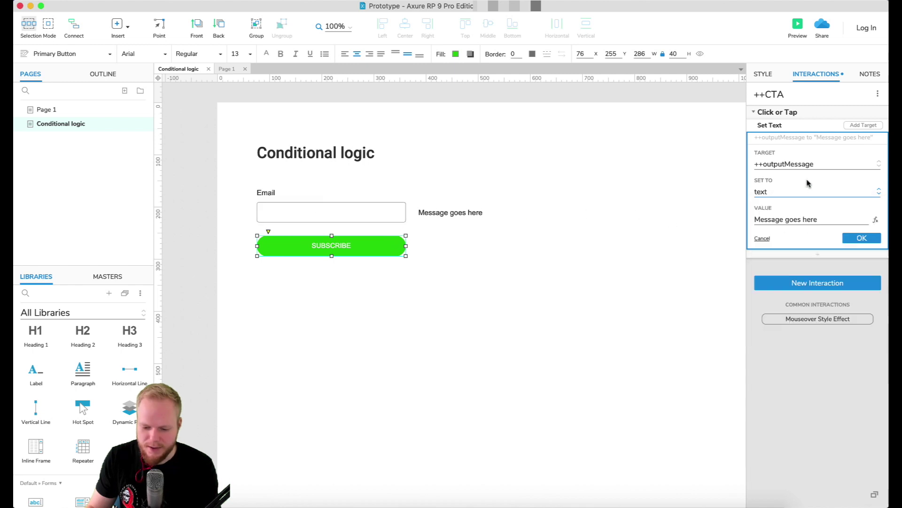
Step: Replace the Set Text value in the text editor with "Your email: got enrolled to our list. Thanks!"
{"action": "left_click", "coordinate": [876, 220]}
{"action": "left_click_drag", "start_coordinate": [361, 212], "coordinate": [247, 212]}
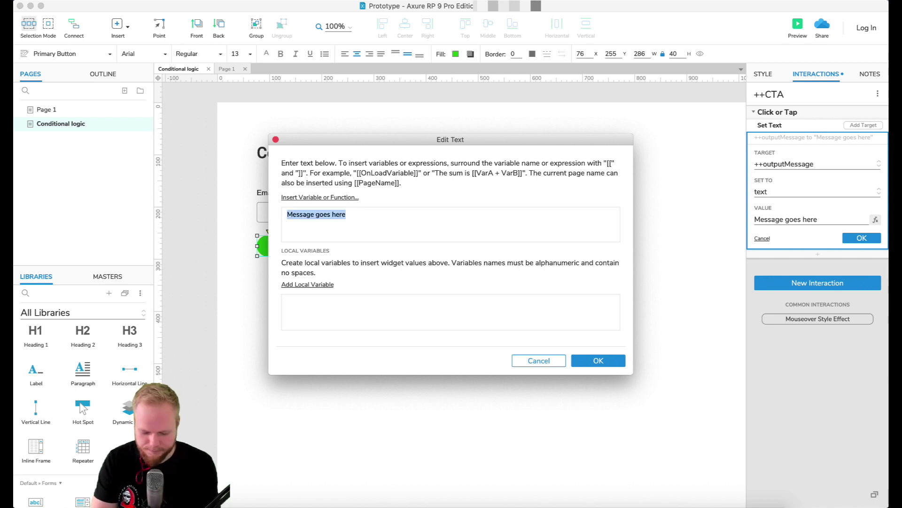
{"action": "type", "text": "Your email: got enrolled to o"}
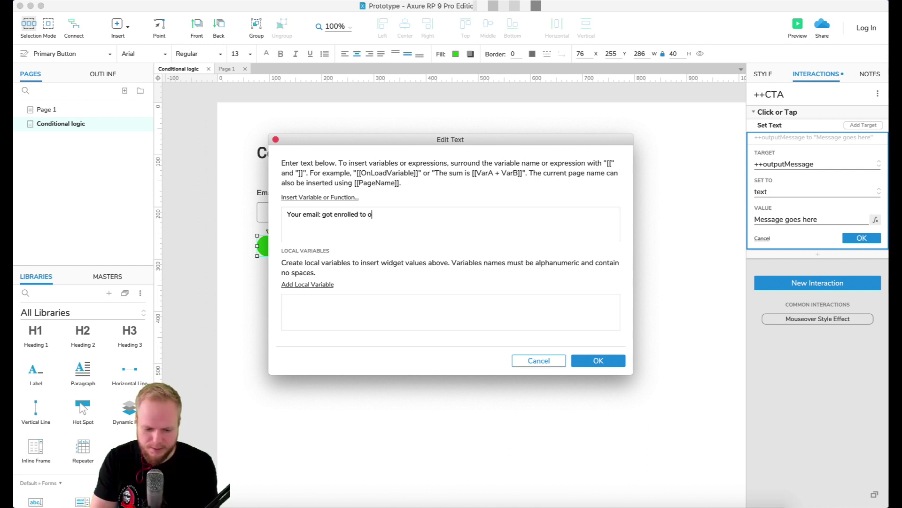
{"action": "type", "text": "Thanks!"}
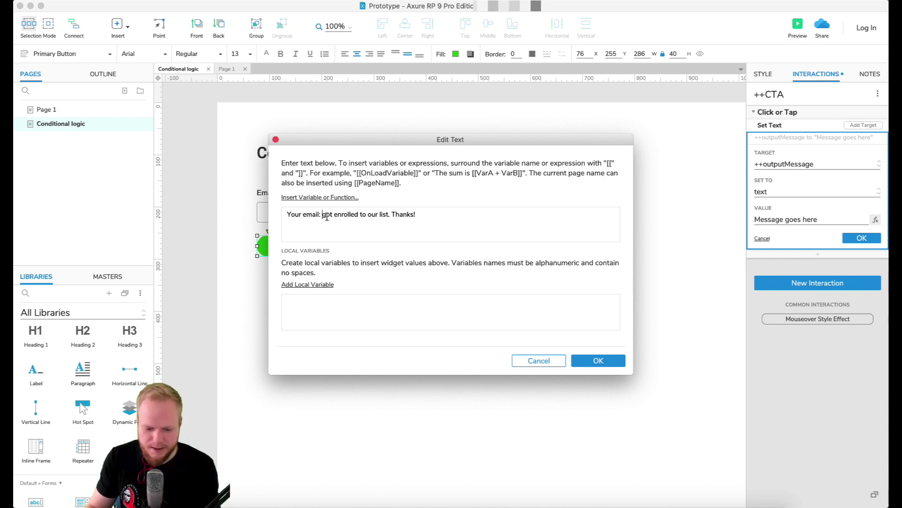
Step: Add a local variable holding the text on widget ++inputData and move the dialog clear of the form
{"action": "left_click", "coordinate": [321, 287]}
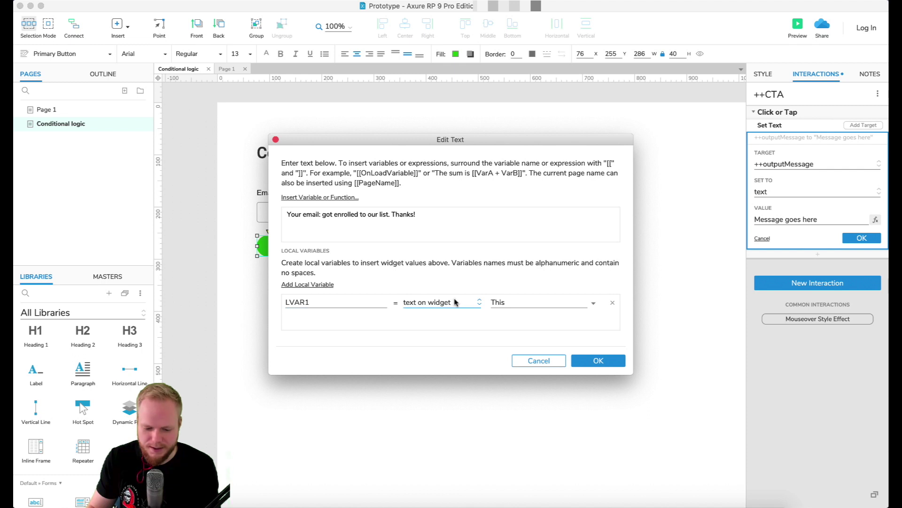
{"action": "left_click", "coordinate": [499, 302]}
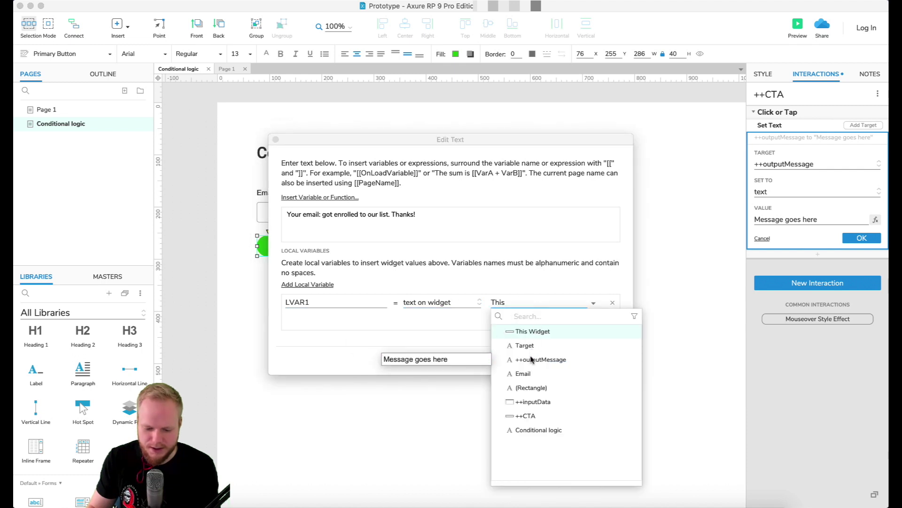
{"action": "left_click", "coordinate": [533, 401]}
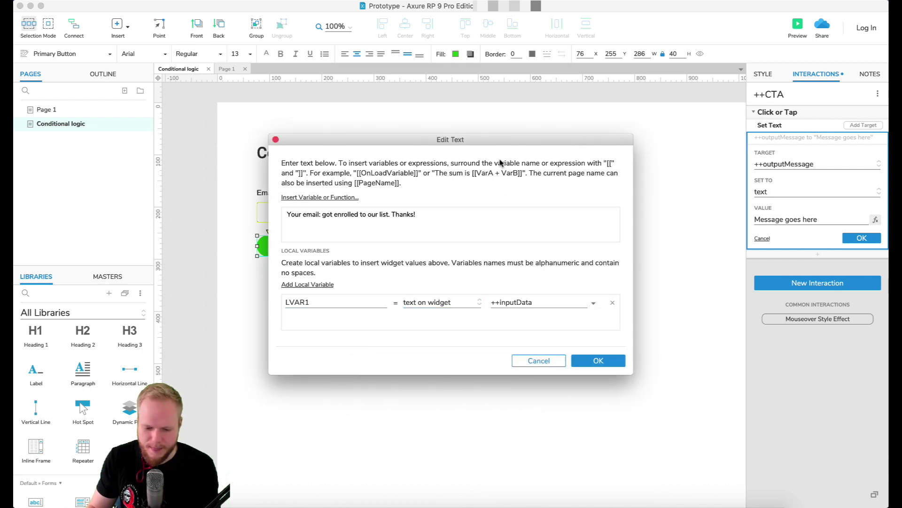
{"action": "left_click_drag", "start_coordinate": [501, 137], "coordinate": [745, 142]}
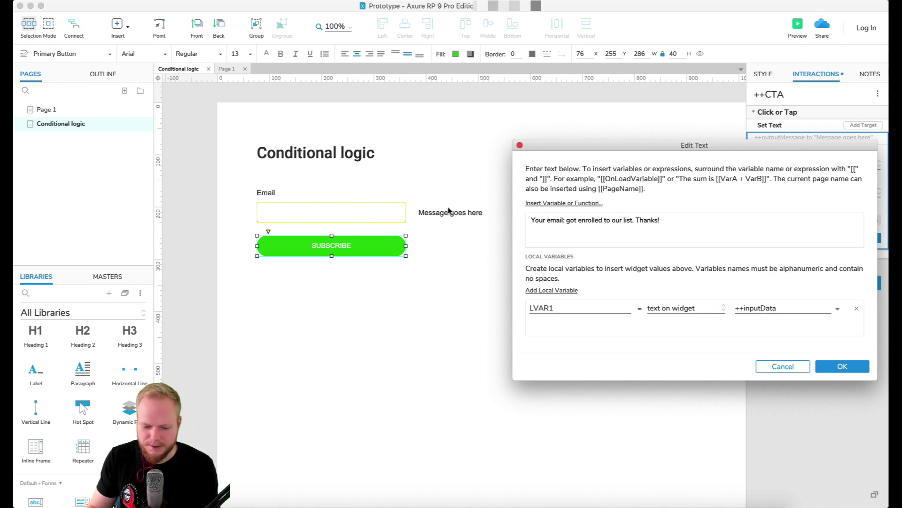
Step: Insert [[LVAR1]] after "Your email:" in the message text and confirm the Set Text action on the SUBSCRIBE button
{"action": "left_click", "coordinate": [565, 221]}
{"action": "type", "text": ": "}
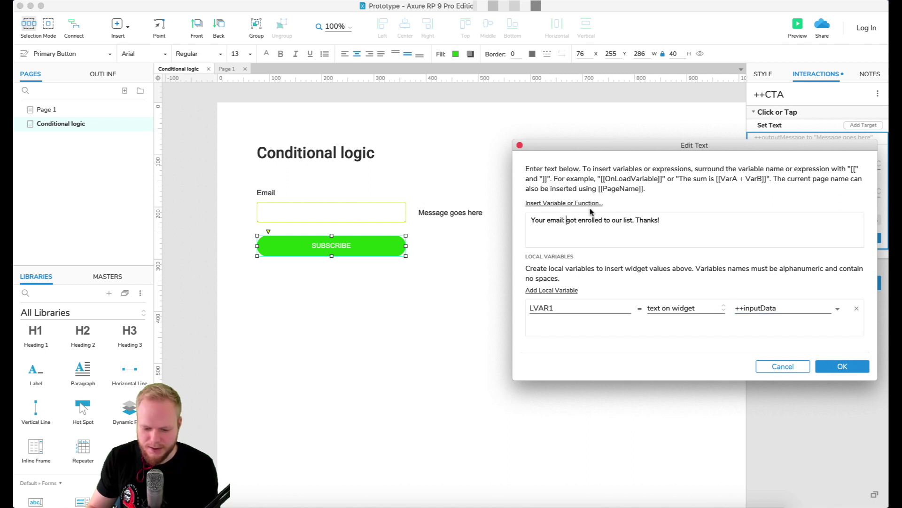
{"action": "type", "text": "[[LVAR1"}
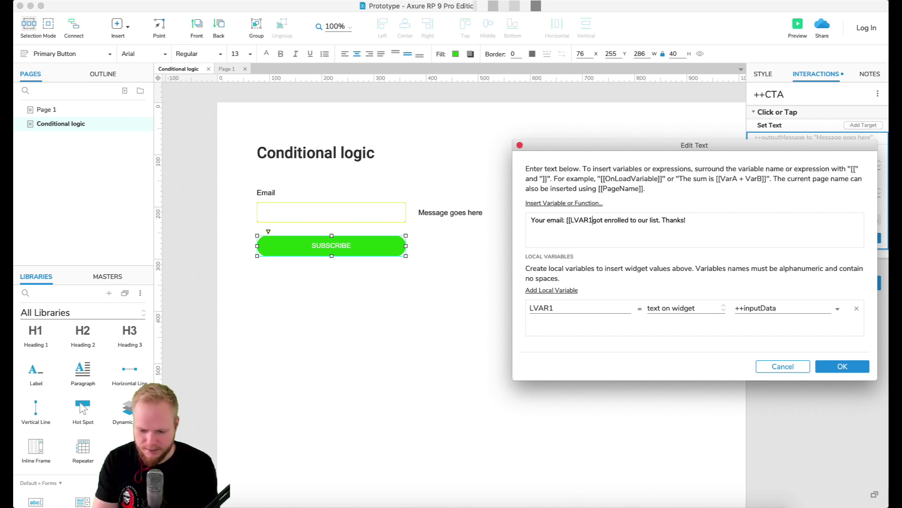
{"action": "type", "text": "]]"}
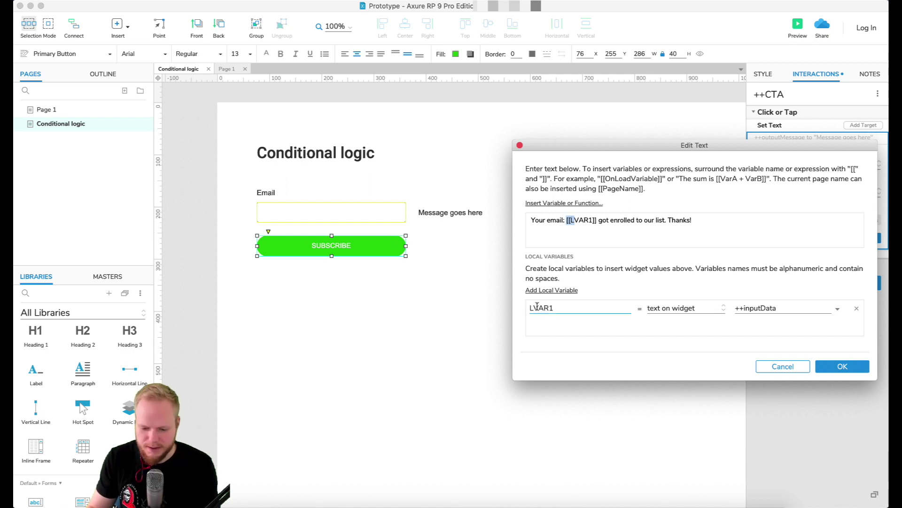
{"action": "left_click", "coordinate": [851, 369]}
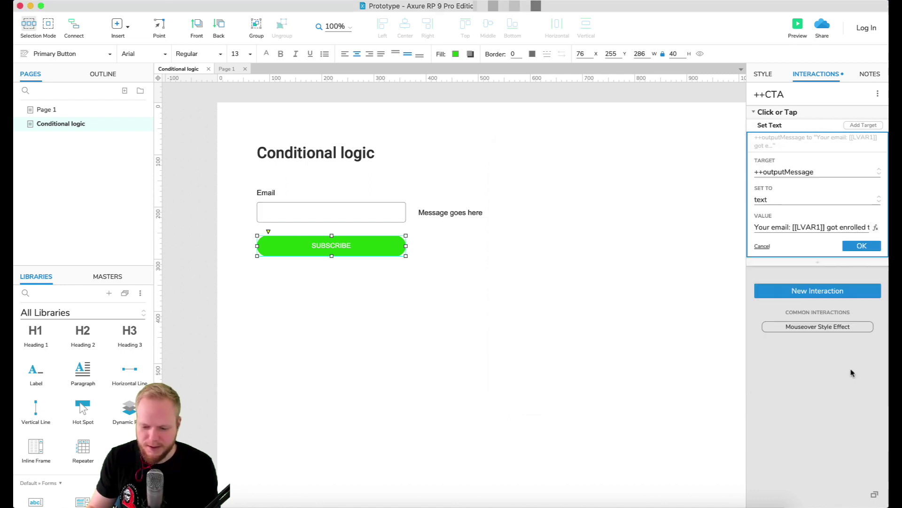
{"action": "left_click", "coordinate": [691, 246]}
{"action": "left_click", "coordinate": [357, 248]}
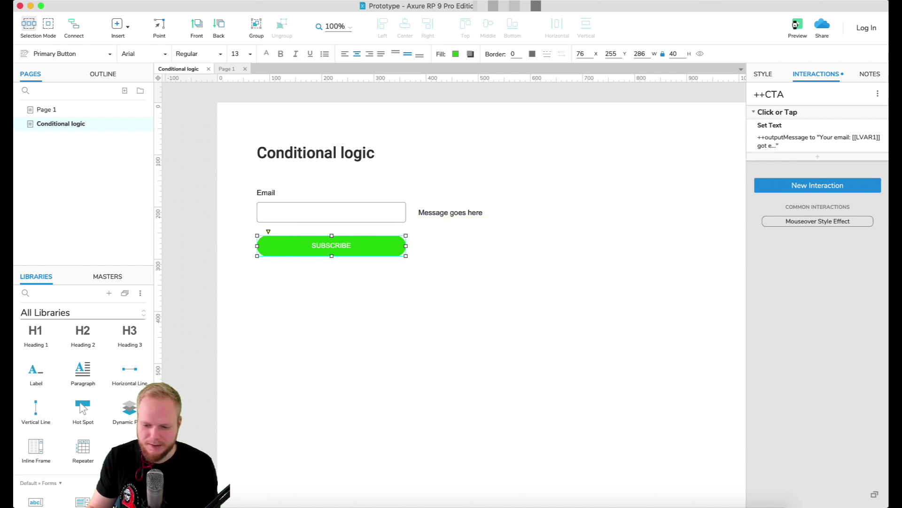
Step: Preview the page in the browser, submit an email address with SUBSCRIBE to test the output message, and return to Axure RP
{"action": "left_click", "coordinate": [795, 24]}
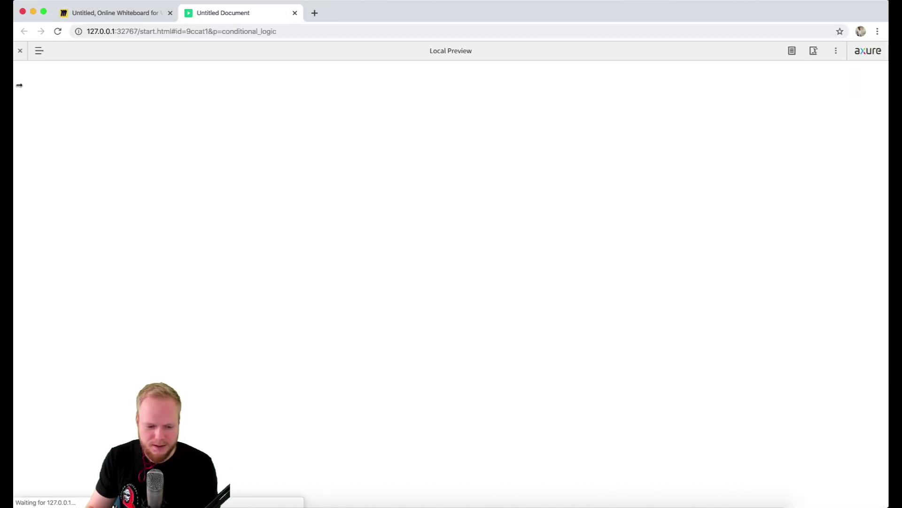
{"action": "left_click", "coordinate": [20, 50]}
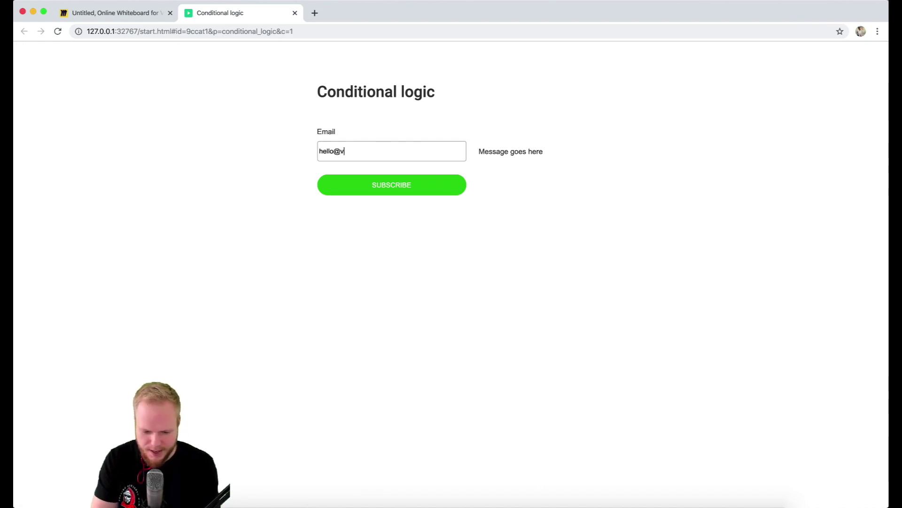
{"action": "type", "text": "nce.com"}
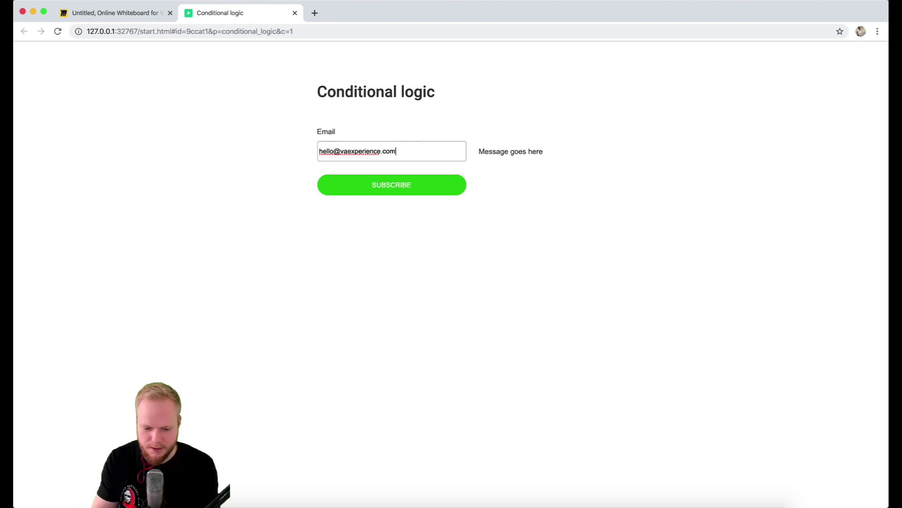
{"action": "left_click", "coordinate": [411, 178]}
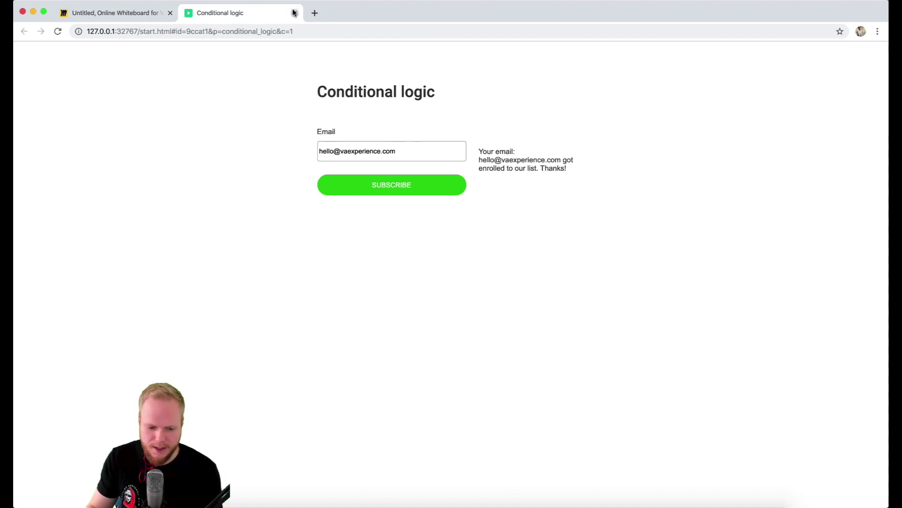
{"action": "key", "text": "super+Tab"}
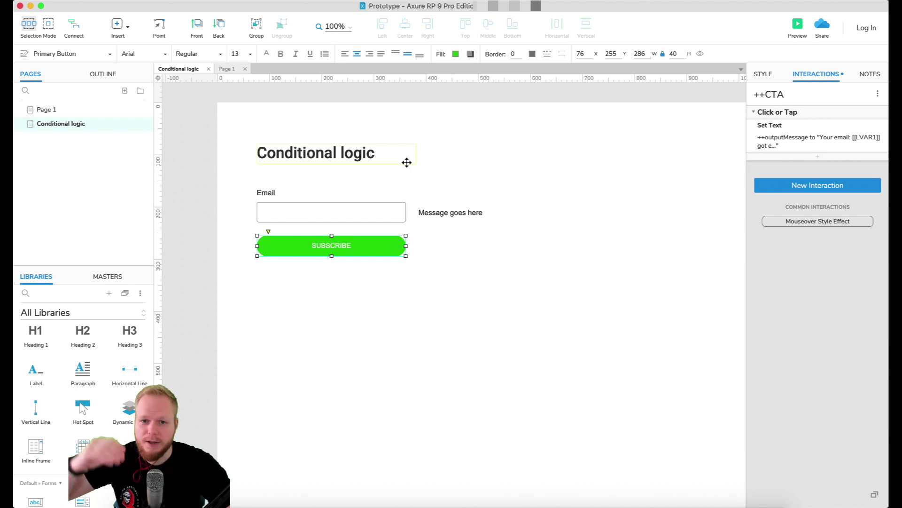
Step: Enable cases on the SUBSCRIBE button's Click or Tap interaction, accepting Case 1 without any logic
{"action": "left_click", "coordinate": [332, 207]}
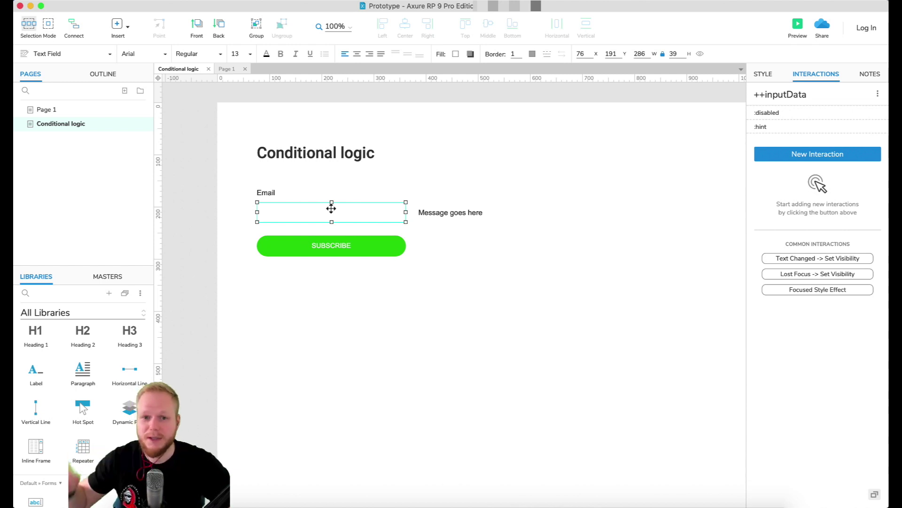
{"action": "left_click", "coordinate": [358, 244]}
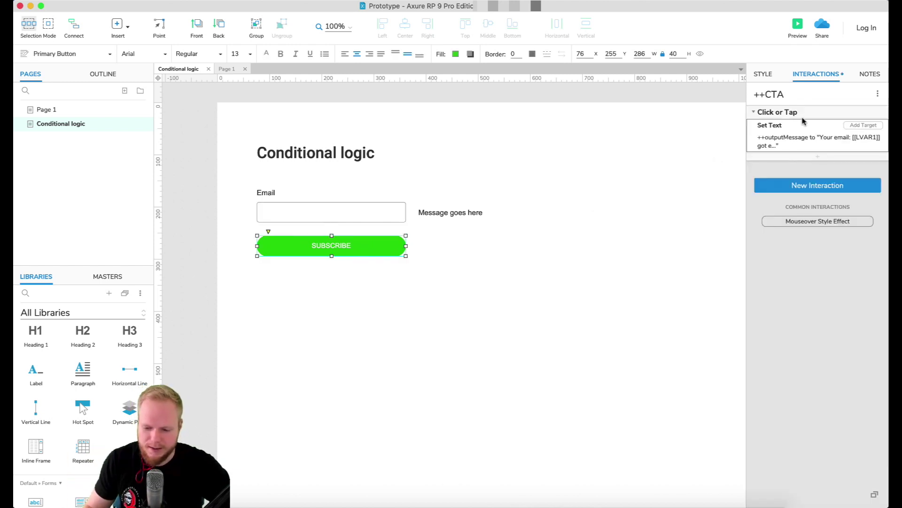
{"action": "mouse_move", "coordinate": [858, 114]}
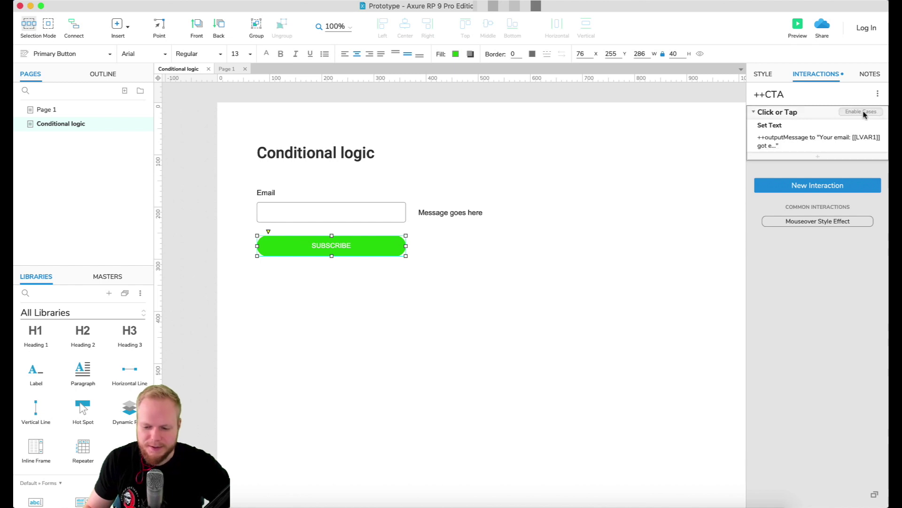
{"action": "left_click", "coordinate": [863, 113]}
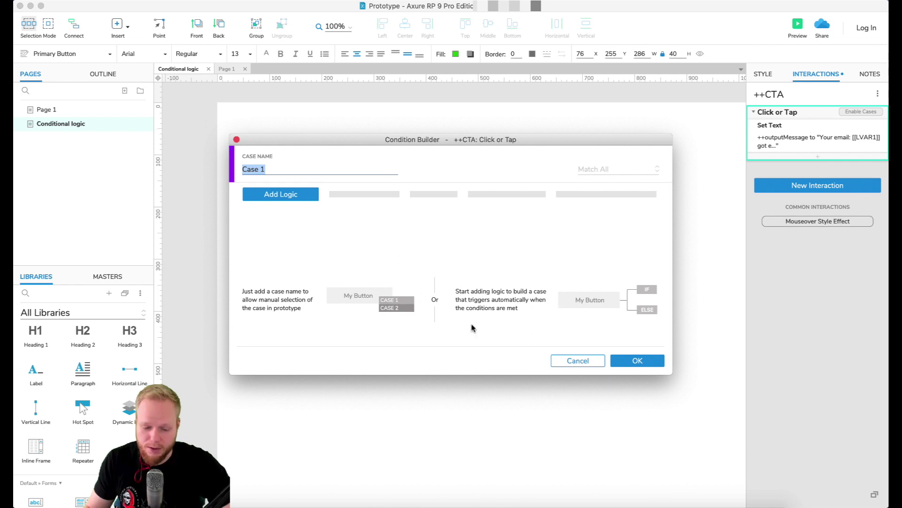
{"action": "left_click", "coordinate": [638, 361]}
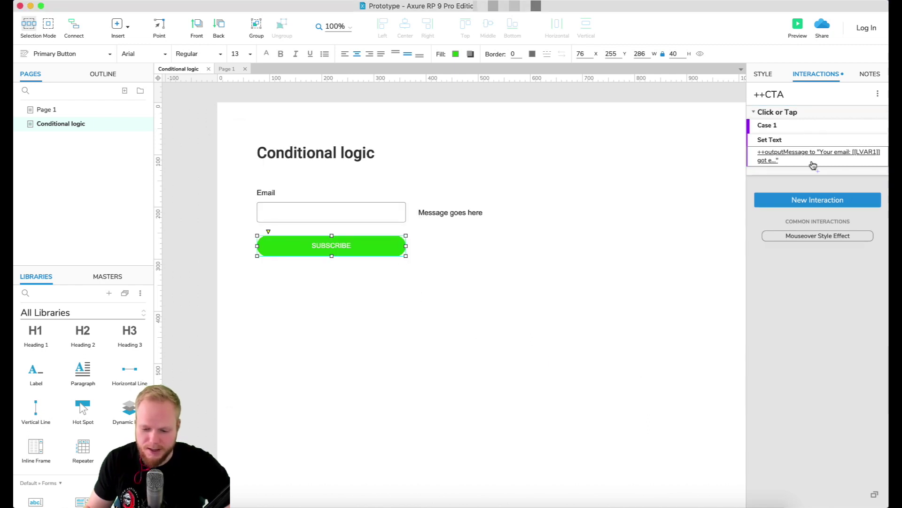
{"action": "mouse_move", "coordinate": [797, 131]}
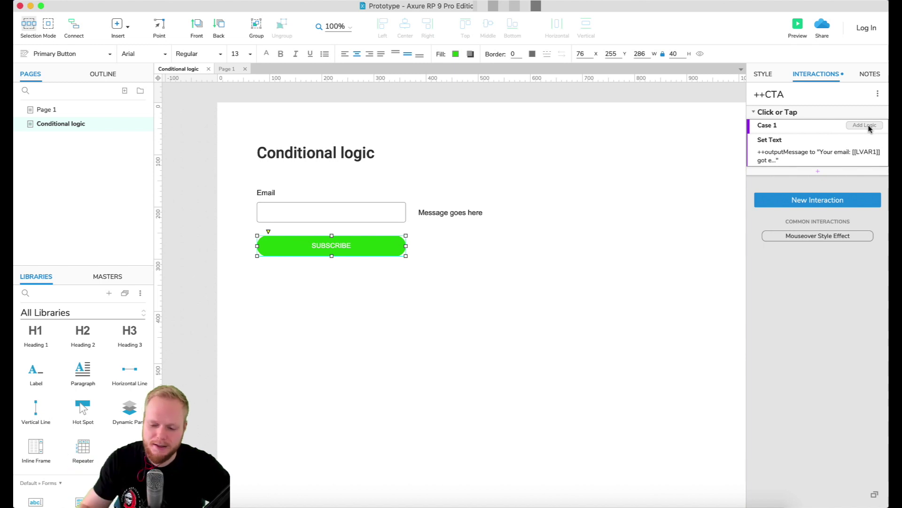
{"action": "left_click", "coordinate": [823, 130]}
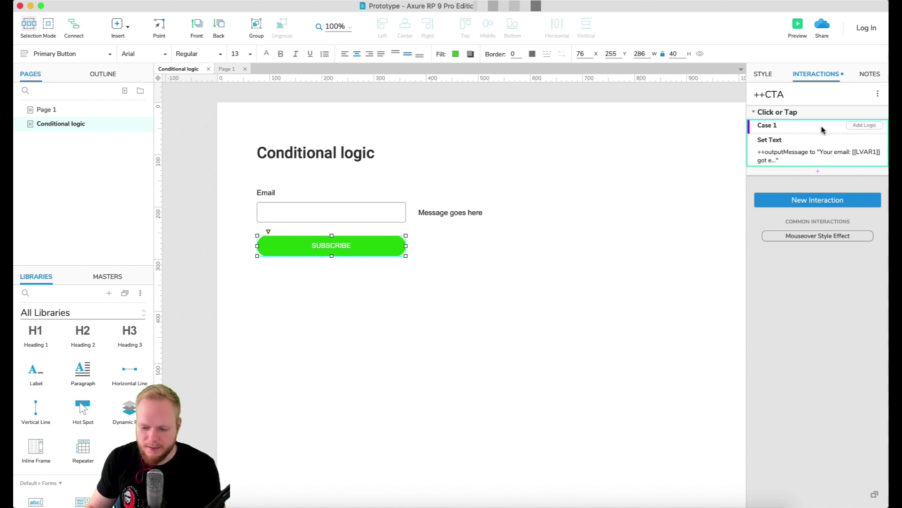
{"action": "key", "text": "super+d"}
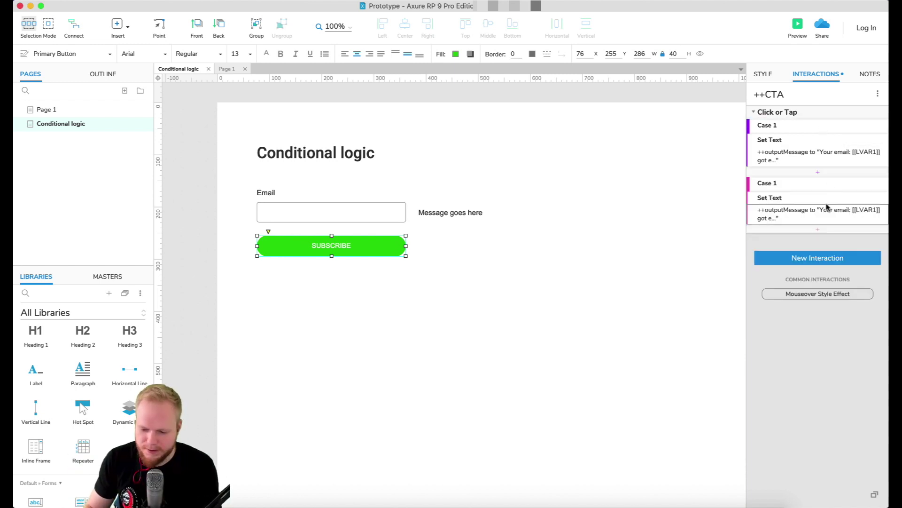
{"action": "mouse_move", "coordinate": [869, 188]}
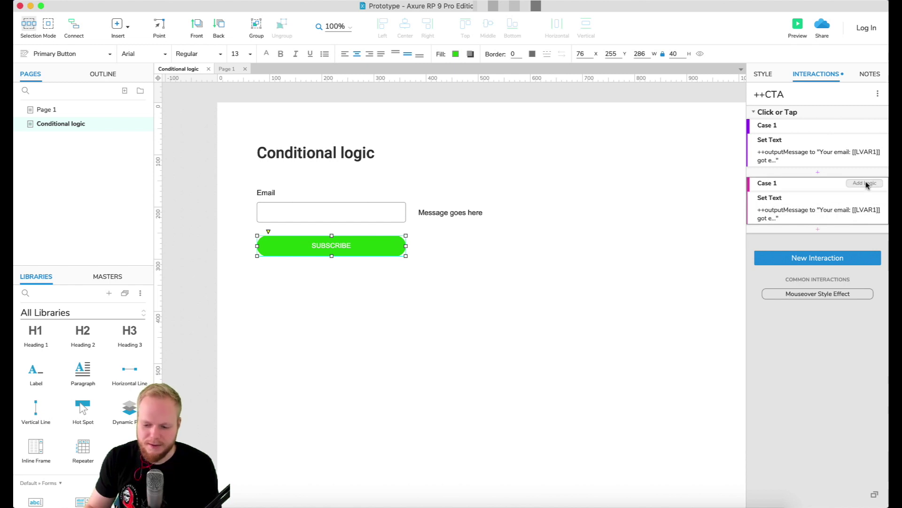
{"action": "left_click", "coordinate": [822, 185]}
{"action": "key", "text": "Delete"}
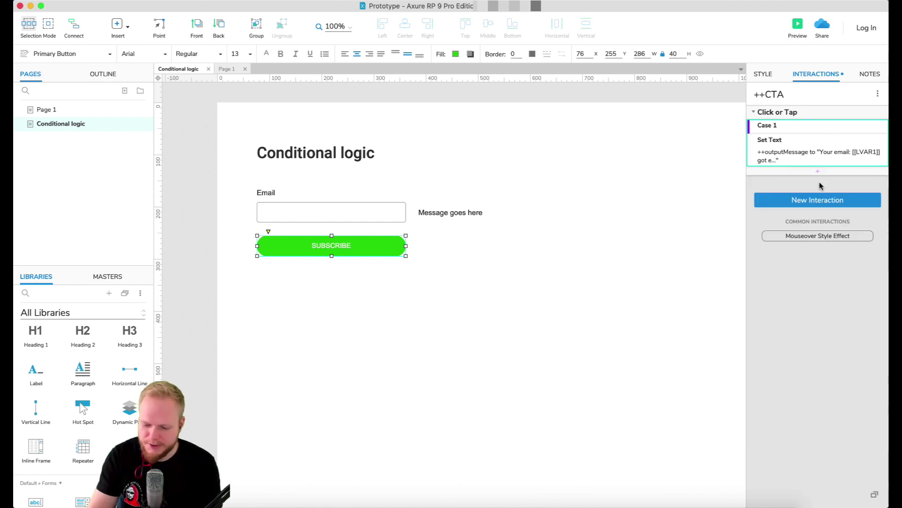
Step: Start adding logic to Case 1 and arrange the Condition Builder below the form so the form stays visible
{"action": "mouse_move", "coordinate": [846, 131]}
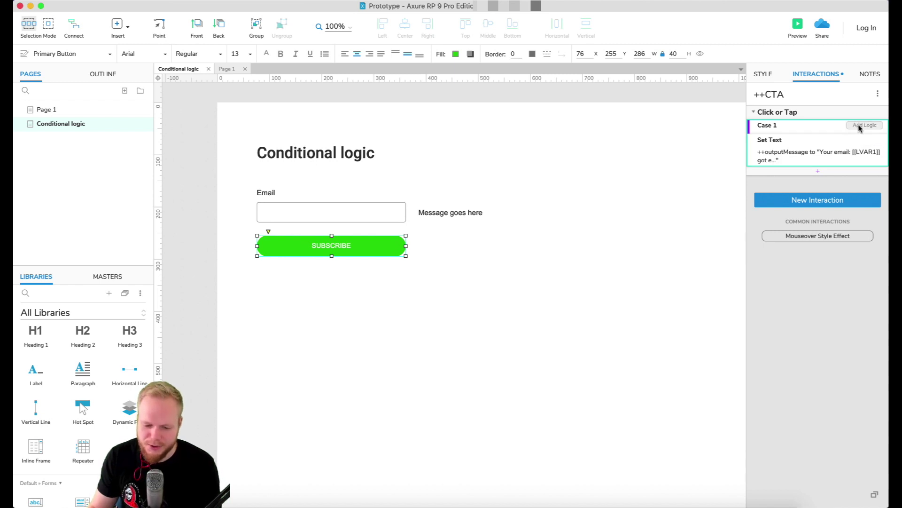
{"action": "left_click", "coordinate": [858, 126]}
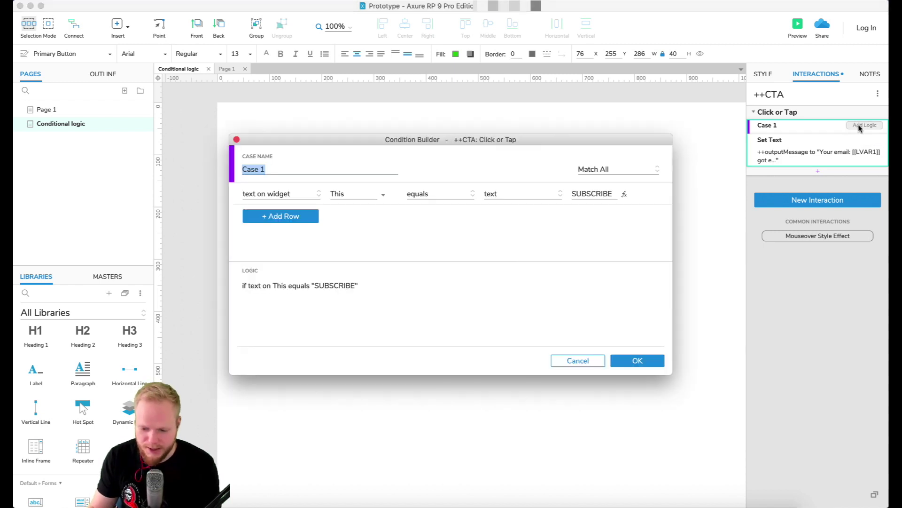
{"action": "left_click_drag", "start_coordinate": [543, 139], "coordinate": [539, 100]}
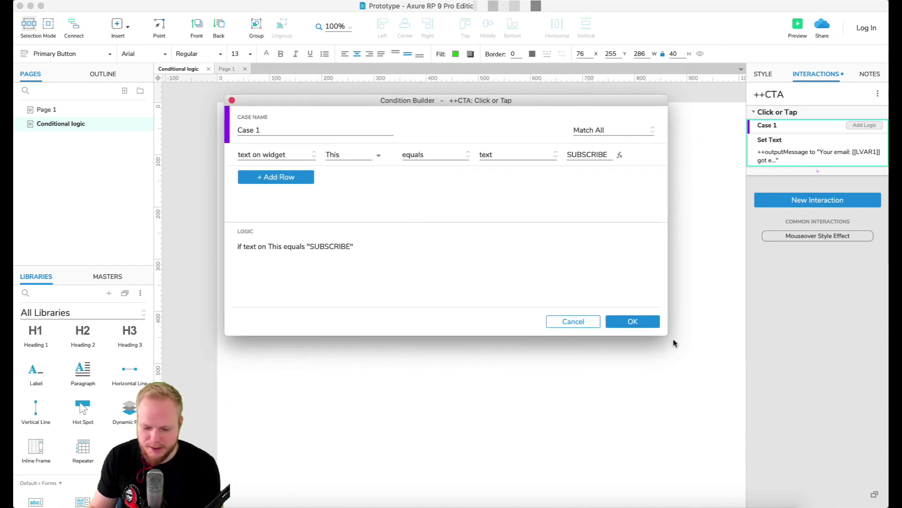
{"action": "left_click_drag", "start_coordinate": [671, 346], "coordinate": [691, 430]}
{"action": "mouse_move", "coordinate": [478, 101]}
{"action": "left_mouse_down"}
{"action": "mouse_move", "coordinate": [622, 87]}
{"action": "mouse_move", "coordinate": [487, 107]}
{"action": "left_mouse_up"}
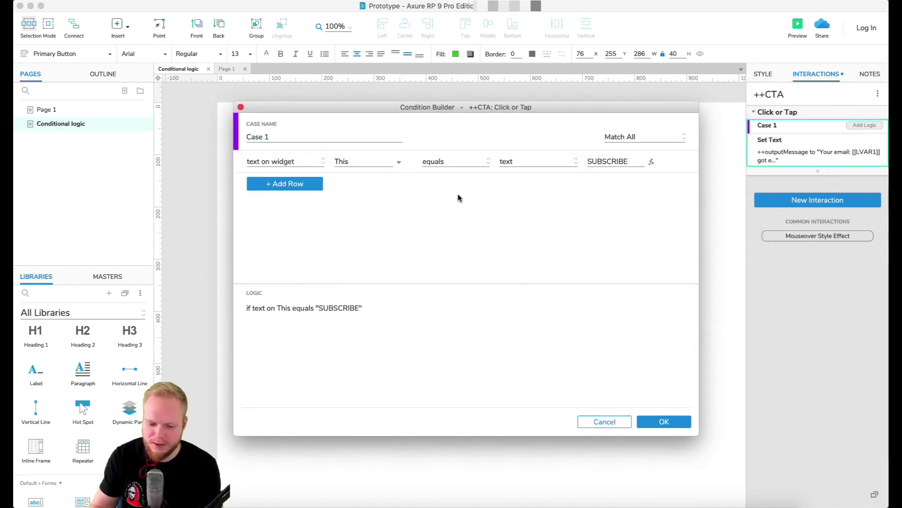
{"action": "left_click_drag", "start_coordinate": [504, 112], "coordinate": [568, 76]}
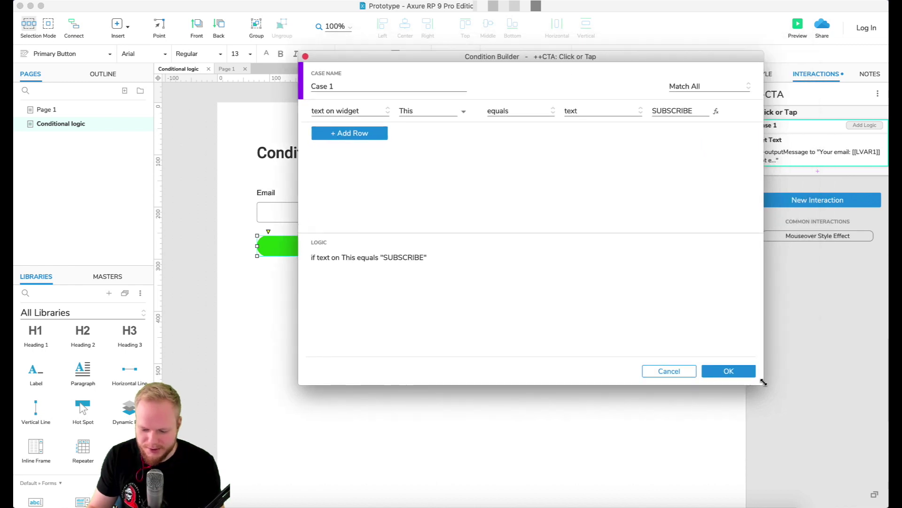
{"action": "left_click_drag", "start_coordinate": [761, 379], "coordinate": [736, 300]}
{"action": "left_click_drag", "start_coordinate": [590, 56], "coordinate": [570, 270]}
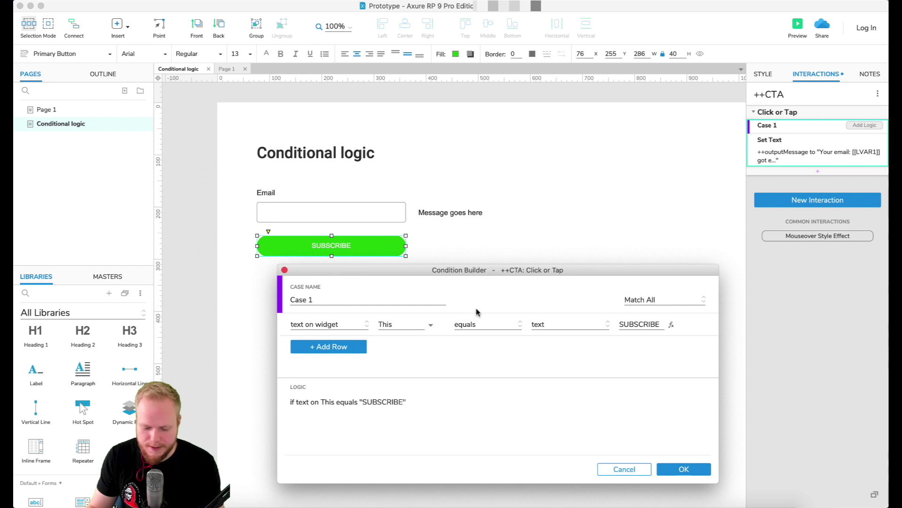
Step: Name the case "Email sub case 1" and check the match options, keeping Match All
{"action": "left_click_drag", "start_coordinate": [340, 300], "coordinate": [221, 307]}
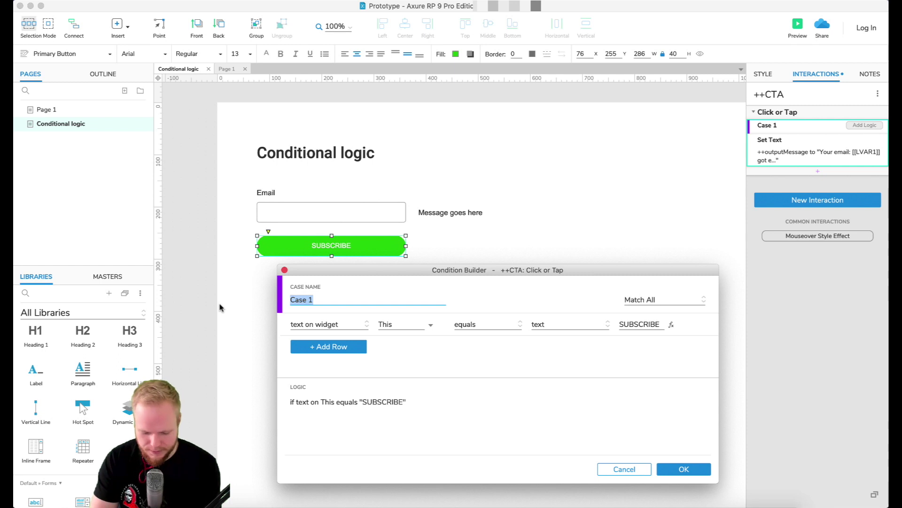
{"action": "type", "text": "Email sub c"}
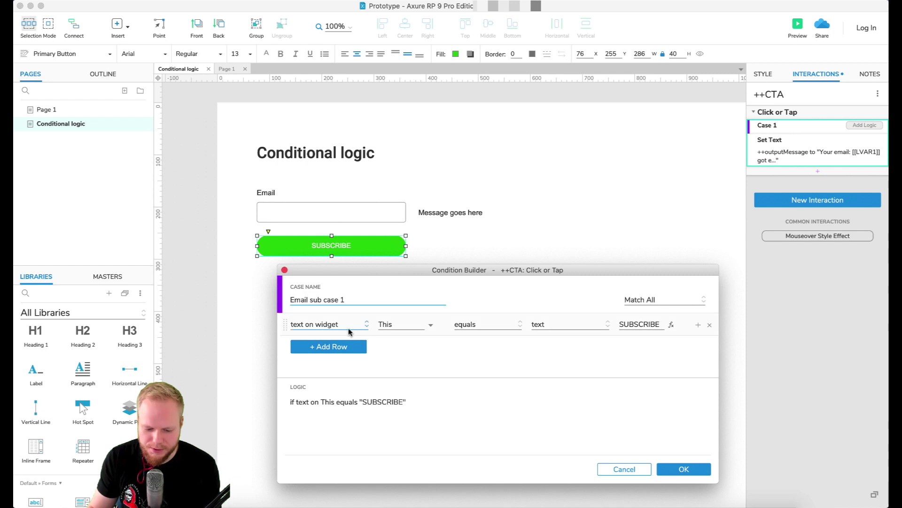
{"action": "left_click", "coordinate": [650, 299]}
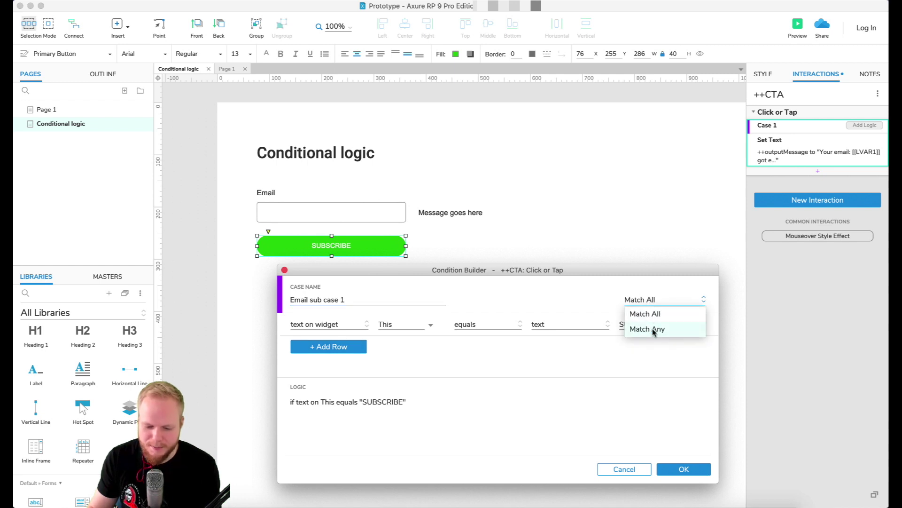
{"action": "left_click", "coordinate": [708, 348]}
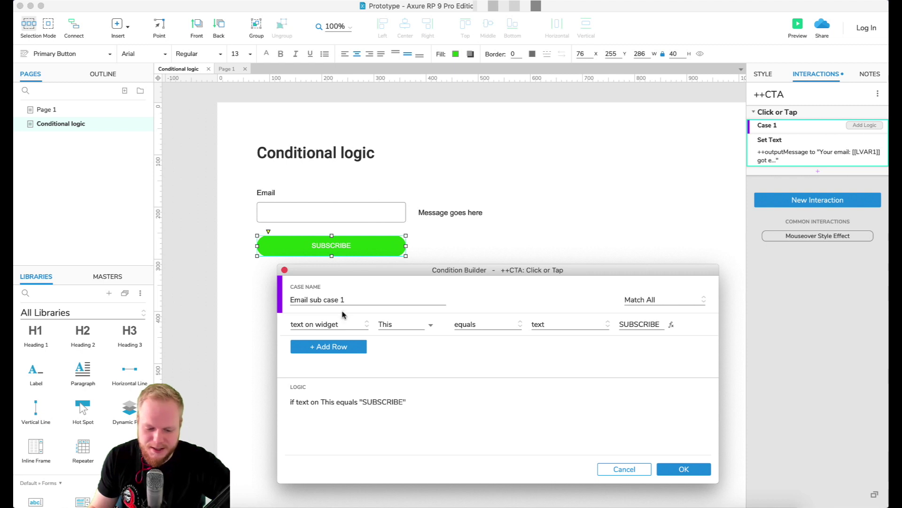
Step: Set the condition's first operand type to value and review the comparison operators, keeping equals
{"action": "left_click", "coordinate": [343, 323]}
{"action": "left_click_drag", "start_coordinate": [363, 270], "coordinate": [364, 267]}
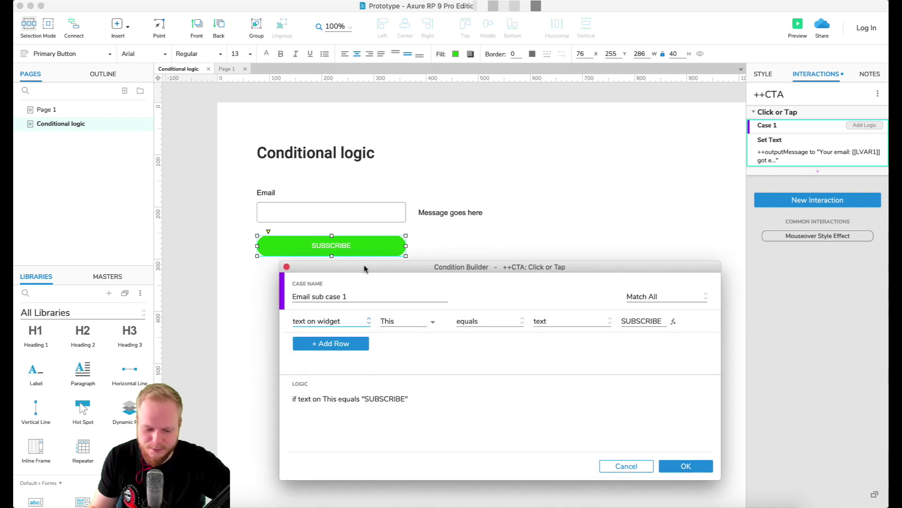
{"action": "left_click", "coordinate": [357, 322]}
{"action": "scroll", "coordinate": [352, 404], "scroll_direction": "down", "scroll_amount": 1}
{"action": "scroll", "coordinate": [354, 400], "scroll_direction": "up", "scroll_amount": 1}
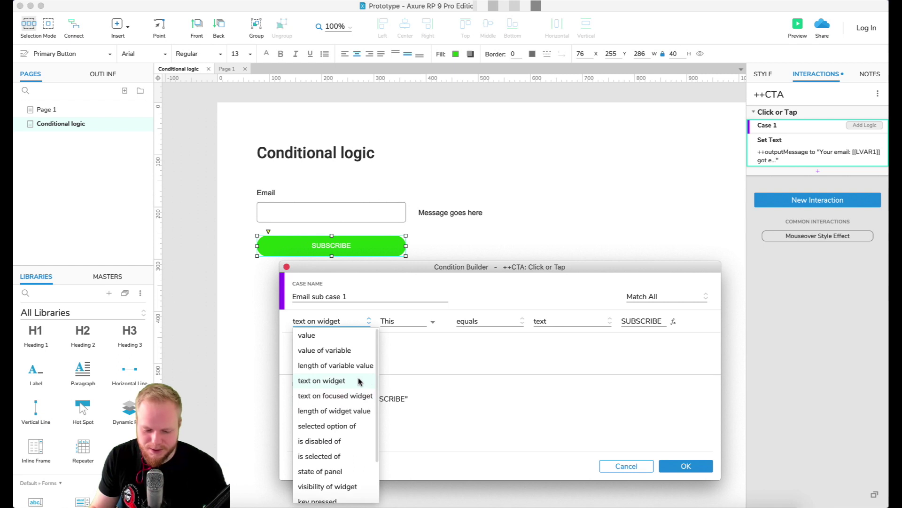
{"action": "left_click", "coordinate": [333, 334]}
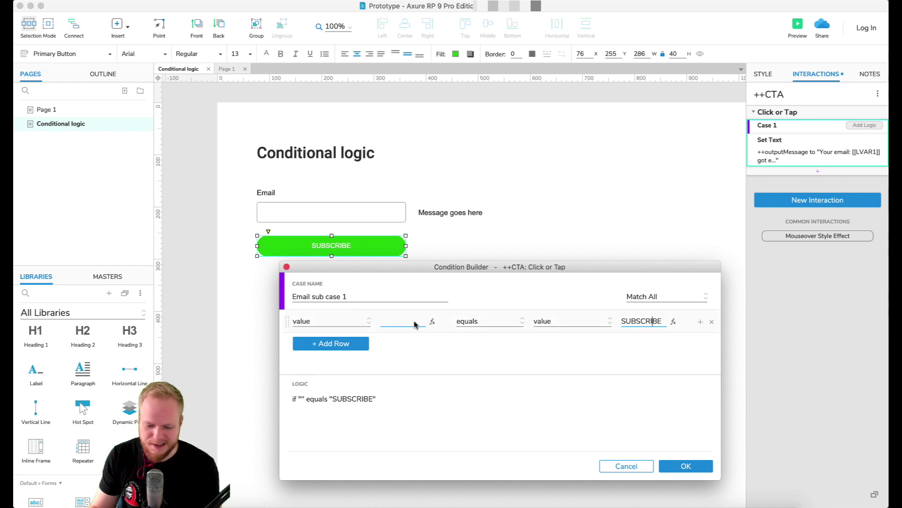
{"action": "left_click", "coordinate": [503, 323]}
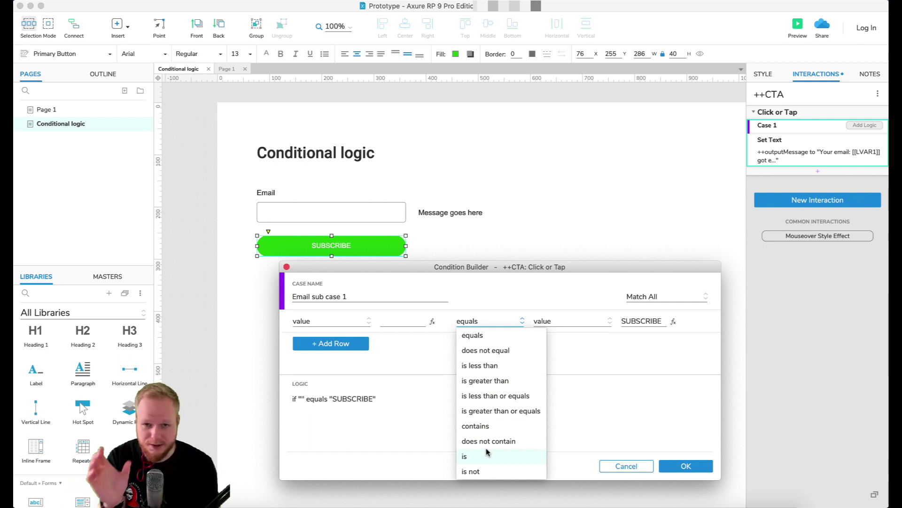
{"action": "left_click", "coordinate": [686, 375]}
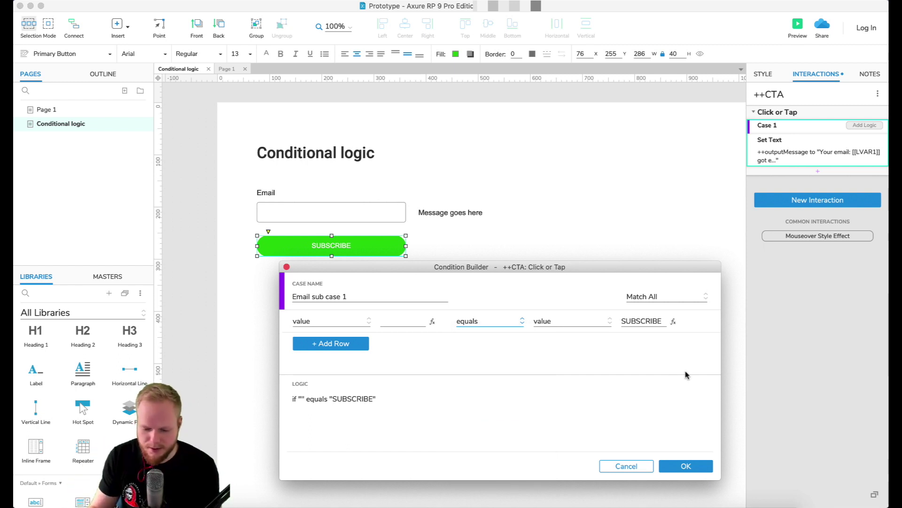
Step: Set the case's condition to text on widget ++inputData equals text "hello" and apply it
{"action": "left_click", "coordinate": [359, 320]}
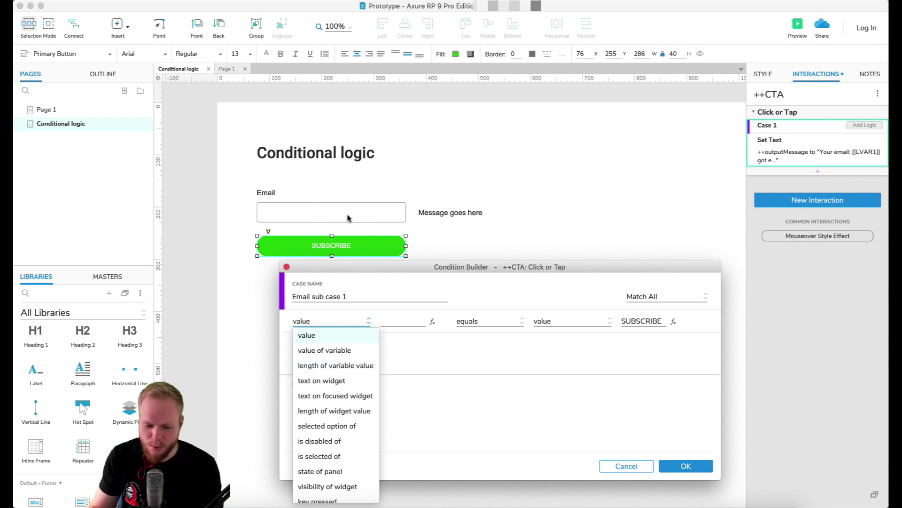
{"action": "left_click", "coordinate": [328, 382]}
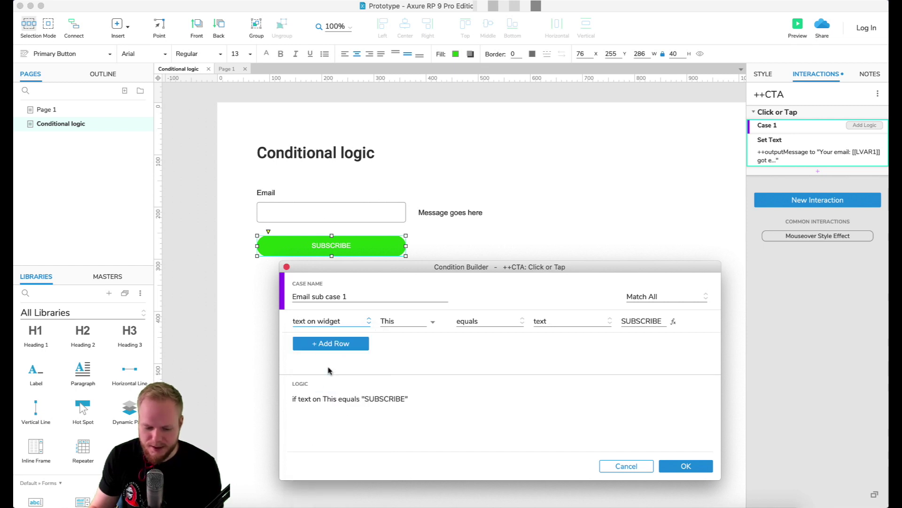
{"action": "left_click", "coordinate": [415, 324]}
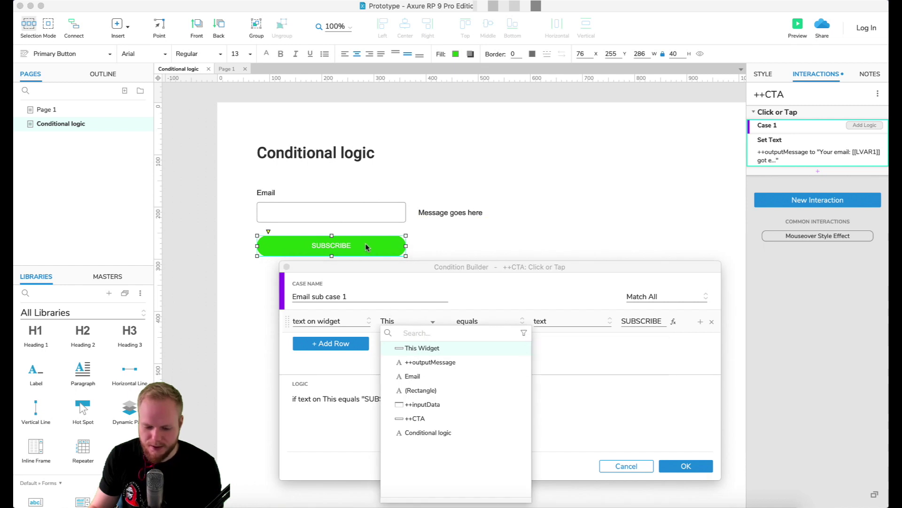
{"action": "left_click", "coordinate": [430, 404]}
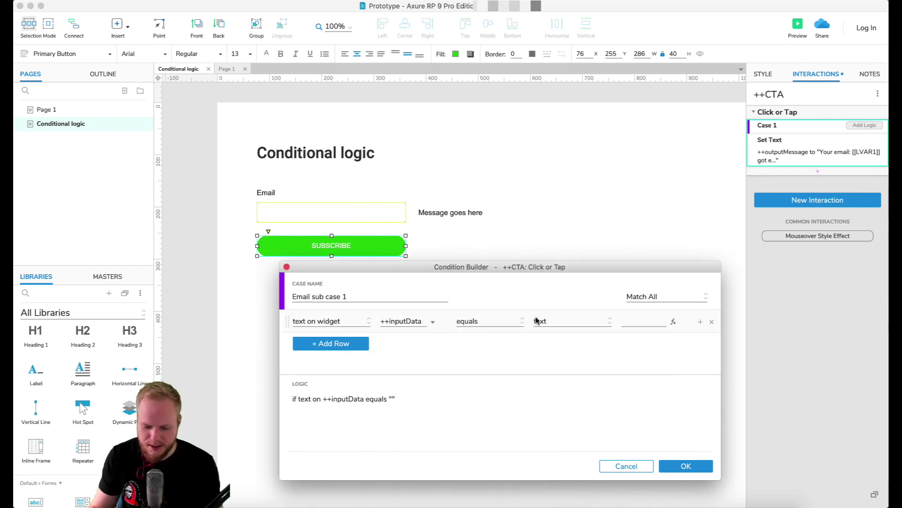
{"action": "left_click", "coordinate": [636, 320]}
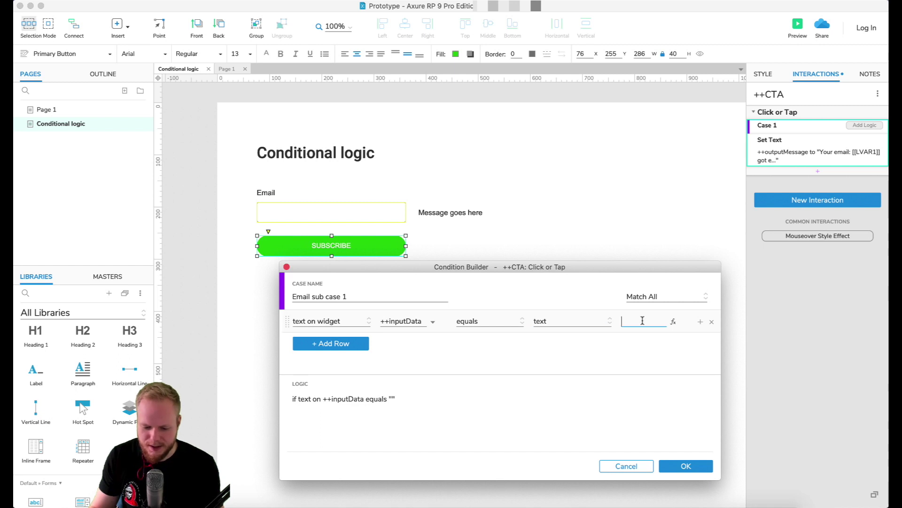
{"action": "type", "text": "hello"}
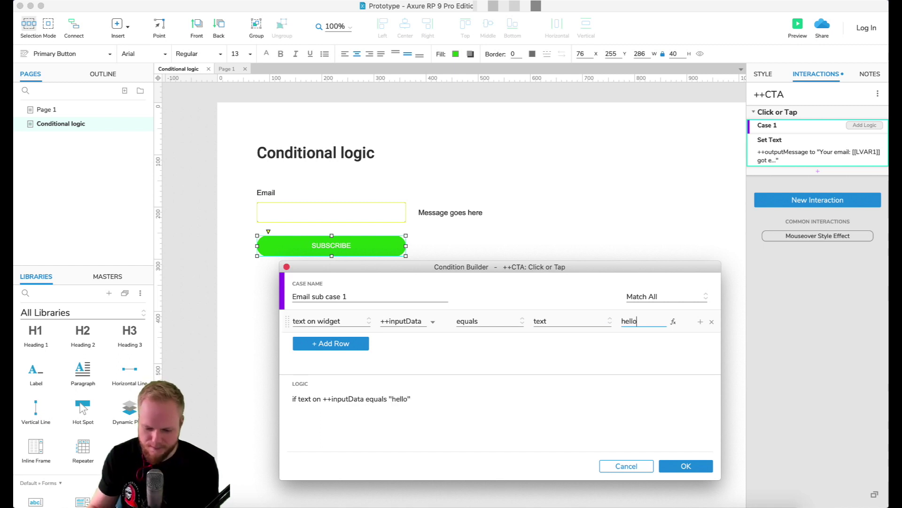
{"action": "left_click", "coordinate": [684, 466]}
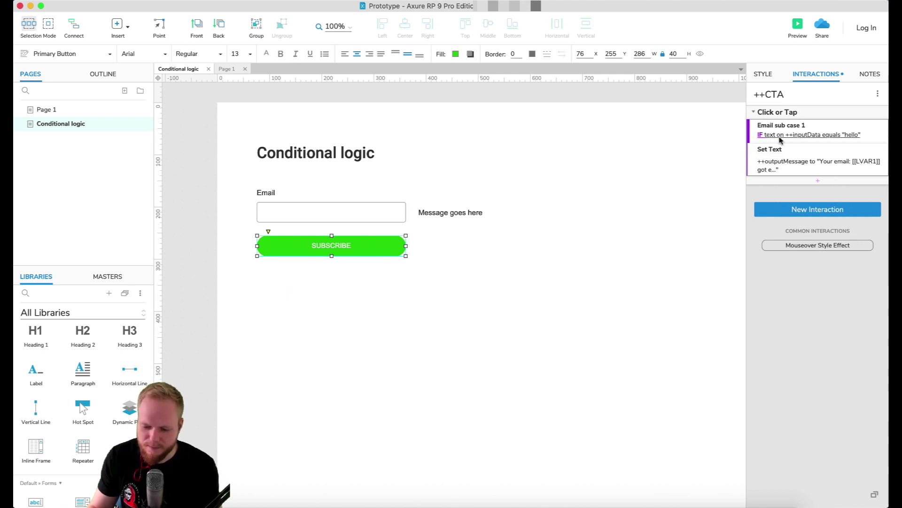
Step: Preview the page, test the subscribe form with "false" and with "hello", and close the preview tabs
{"action": "left_click", "coordinate": [359, 207]}
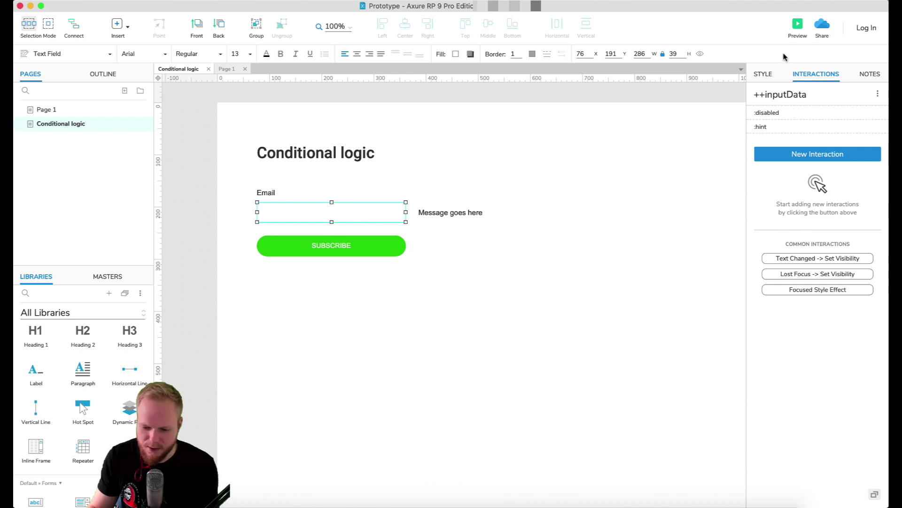
{"action": "left_click", "coordinate": [797, 24]}
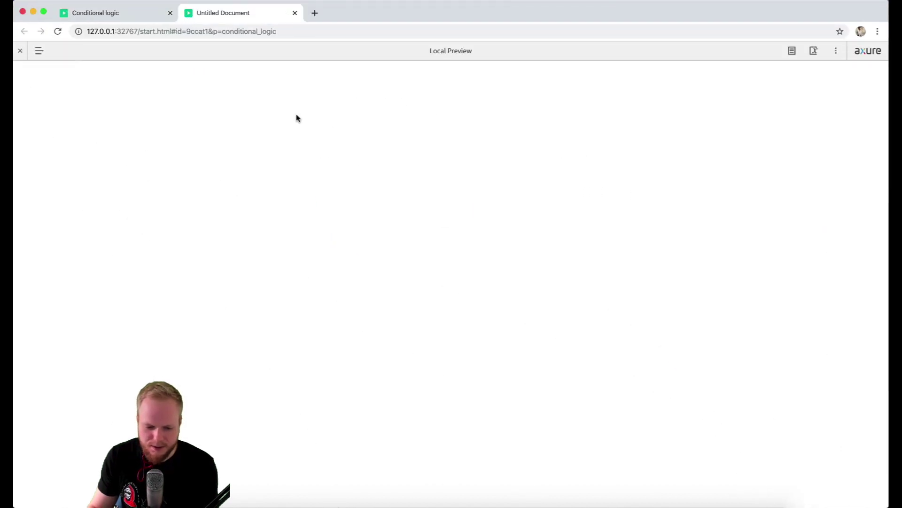
{"action": "type", "text": "false"}
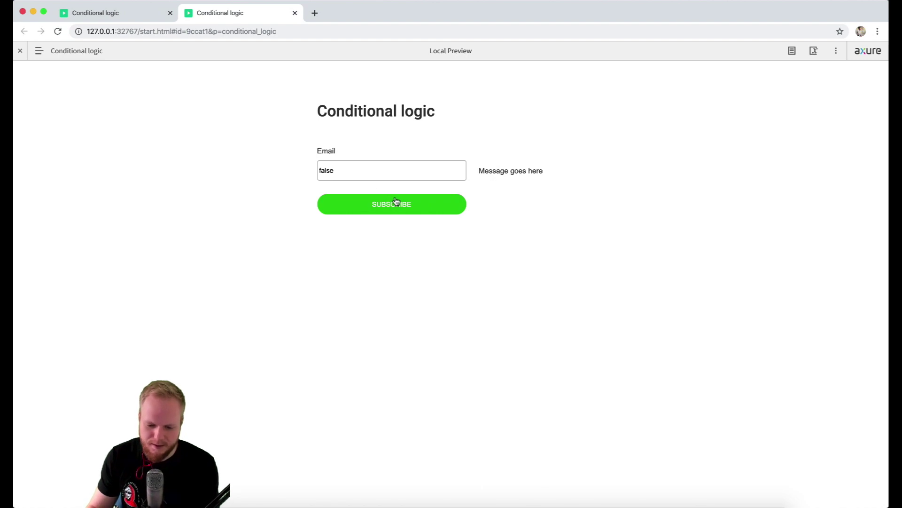
{"action": "key", "text": "BackSpace"}
{"action": "key", "text": "BackSpace"}
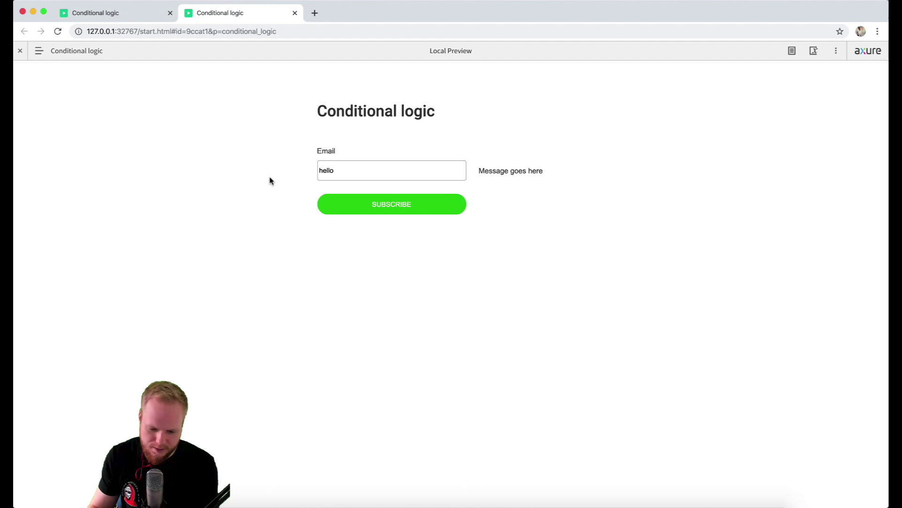
{"action": "left_click", "coordinate": [431, 204]}
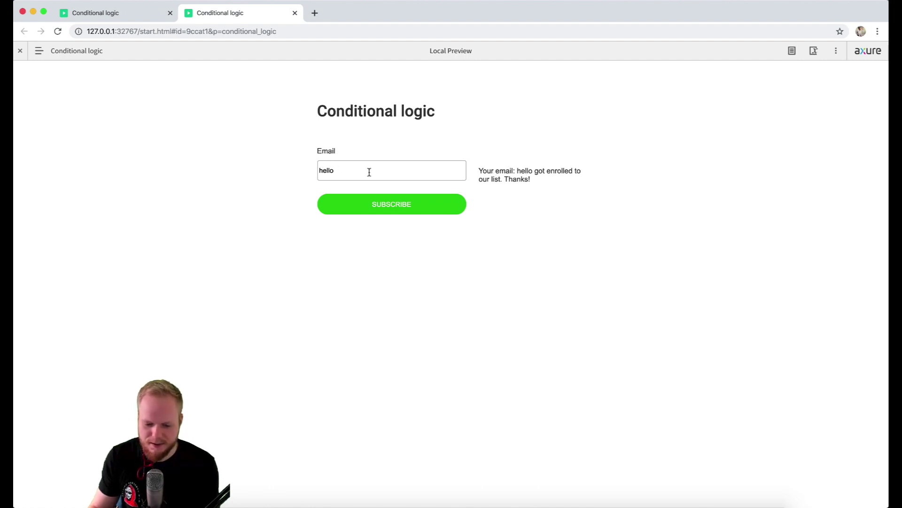
{"action": "left_click", "coordinate": [295, 13]}
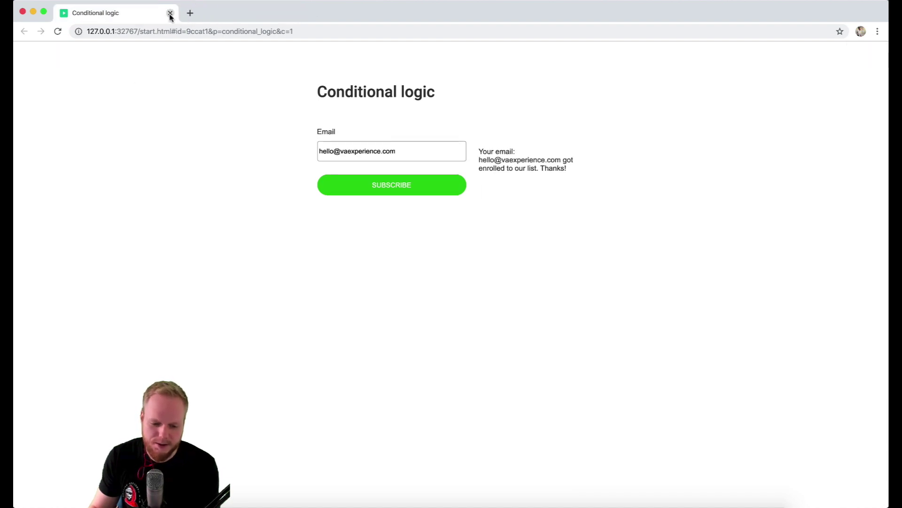
{"action": "left_click", "coordinate": [170, 12]}
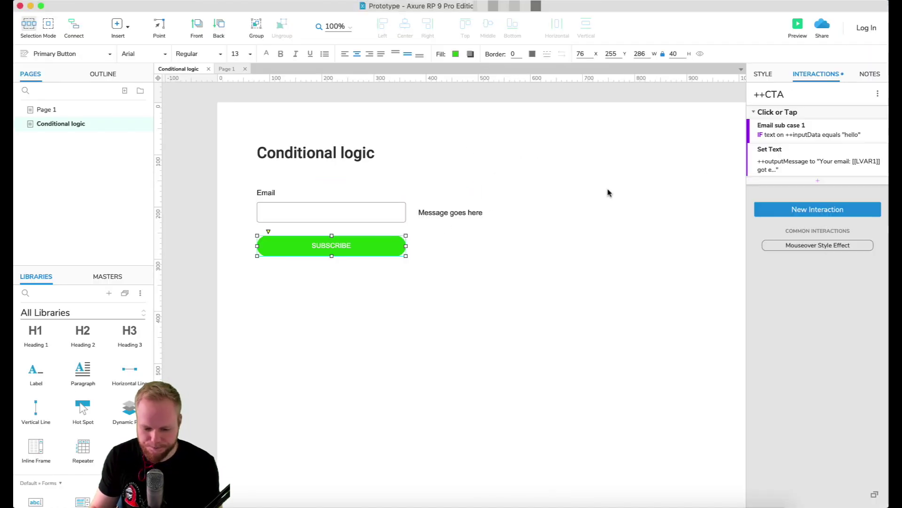
Step: Try the length of widget value and selected option of operands in Email sub case 1's condition, discarding the changes
{"action": "left_click", "coordinate": [817, 135]}
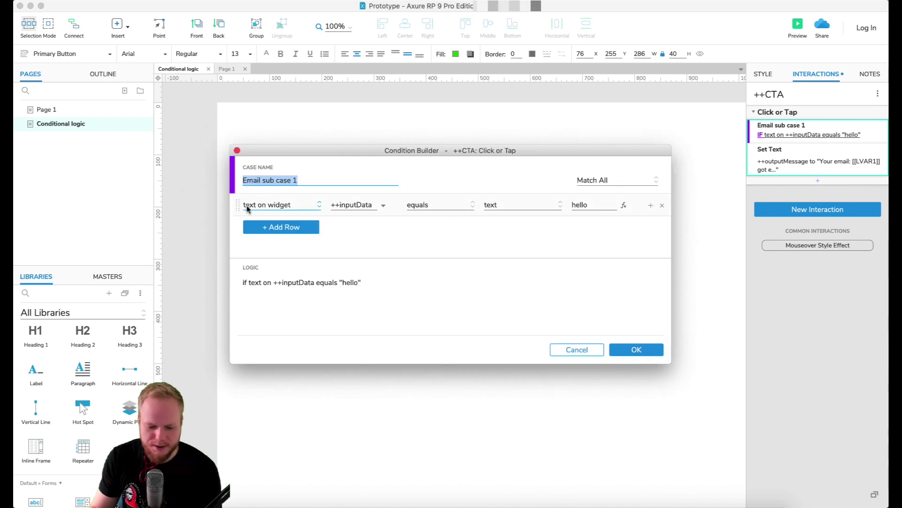
{"action": "left_click_drag", "start_coordinate": [351, 154], "coordinate": [405, 196]}
{"action": "left_click", "coordinate": [299, 217]}
{"action": "left_click", "coordinate": [383, 254]}
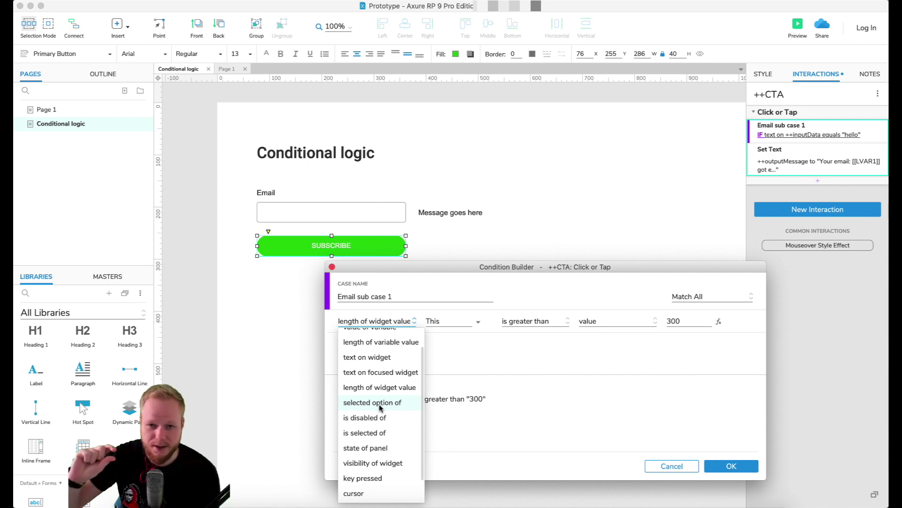
{"action": "left_click", "coordinate": [380, 403]}
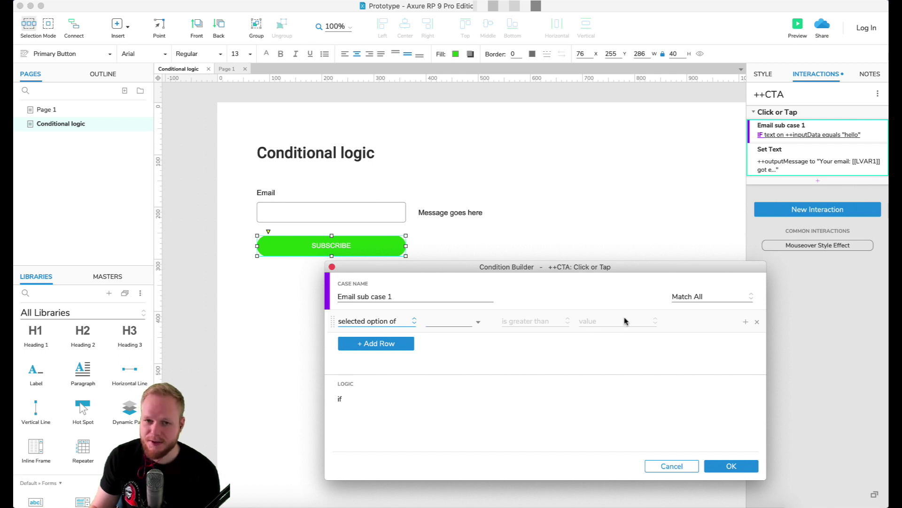
{"action": "left_click", "coordinate": [437, 317]}
{"action": "left_click", "coordinate": [413, 321]}
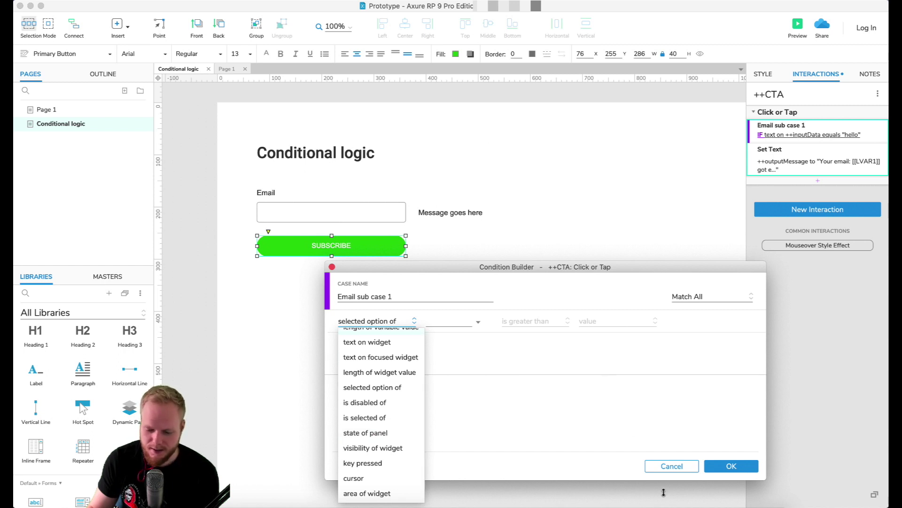
{"action": "left_click", "coordinate": [677, 470]}
{"action": "left_click", "coordinate": [673, 466]}
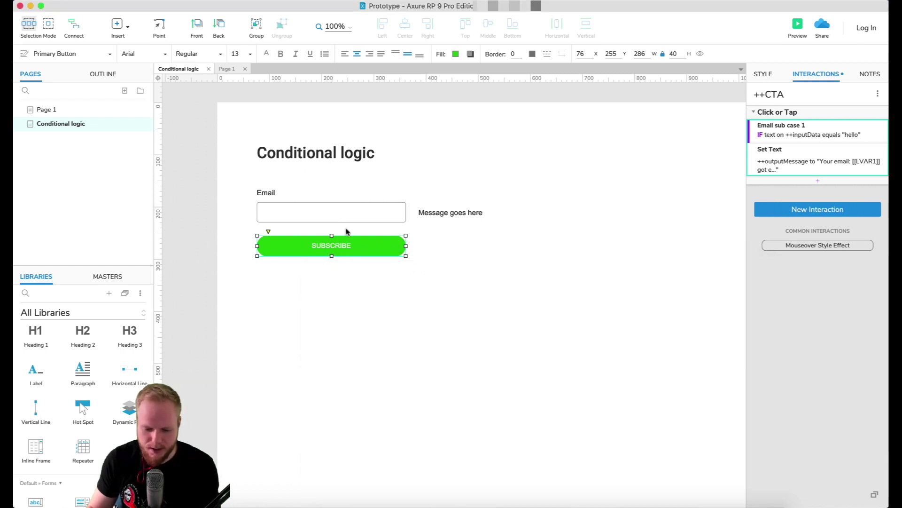
Step: Convert the SUBSCRIBE button into a dynamic panel named ++btnDP
{"action": "right_click", "coordinate": [345, 245]}
{"action": "left_click", "coordinate": [397, 497]}
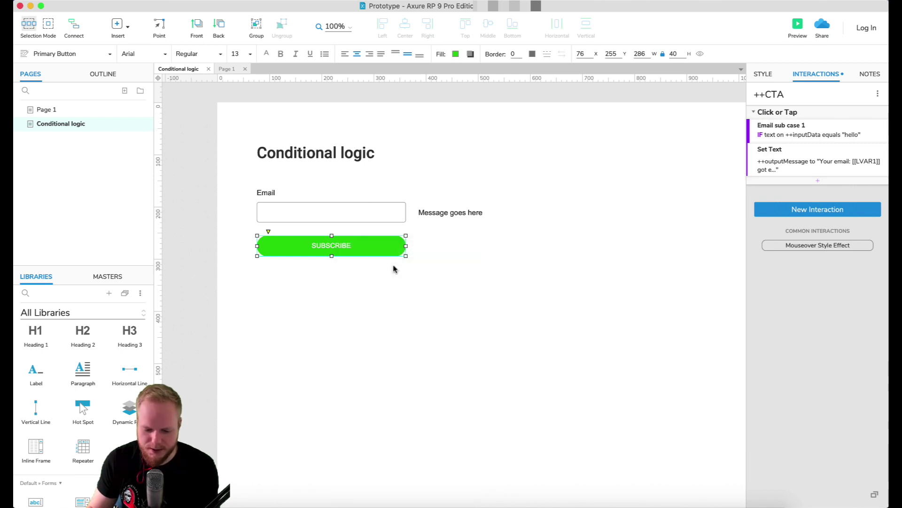
{"action": "type", "text": "++"}
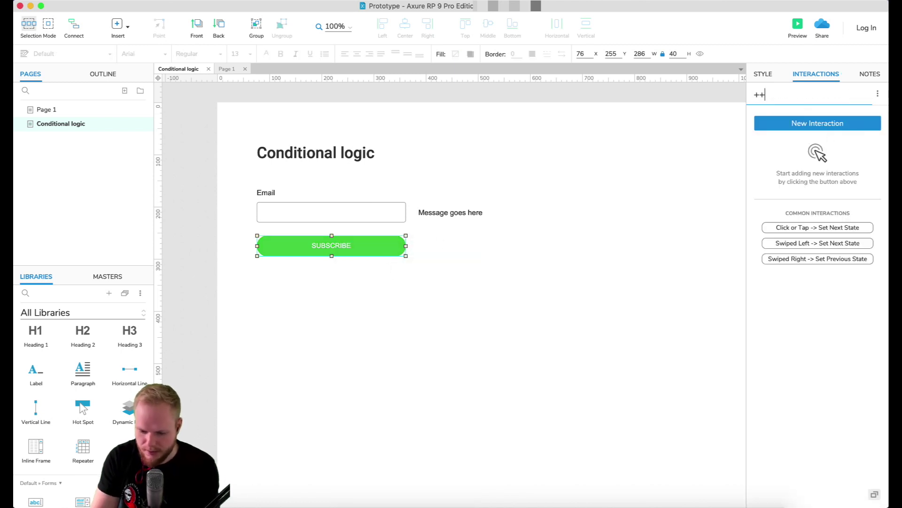
{"action": "type", "text": "btn"}
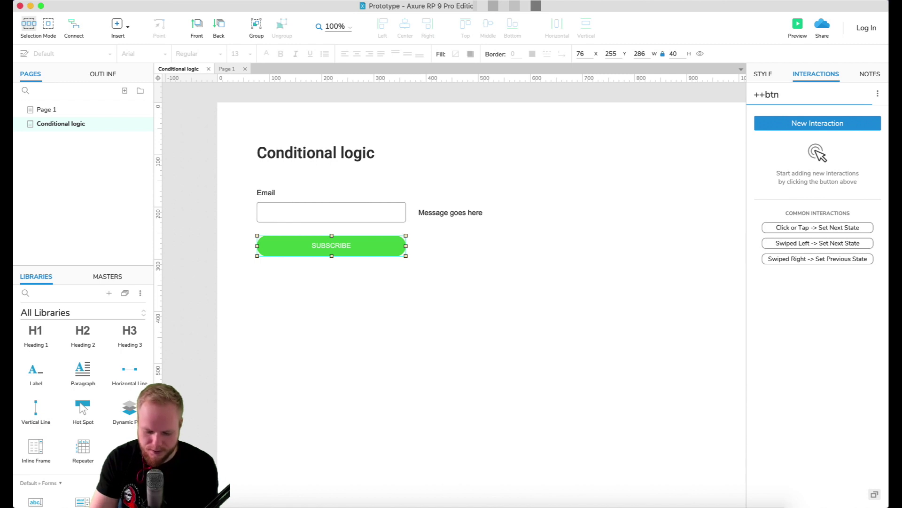
{"action": "type", "text": "DP"}
{"action": "left_click", "coordinate": [541, 200]}
Step: Open the ++btnDP panel and duplicate State1 as State2
{"action": "double_click", "coordinate": [365, 239]}
{"action": "left_click", "coordinate": [471, 89]}
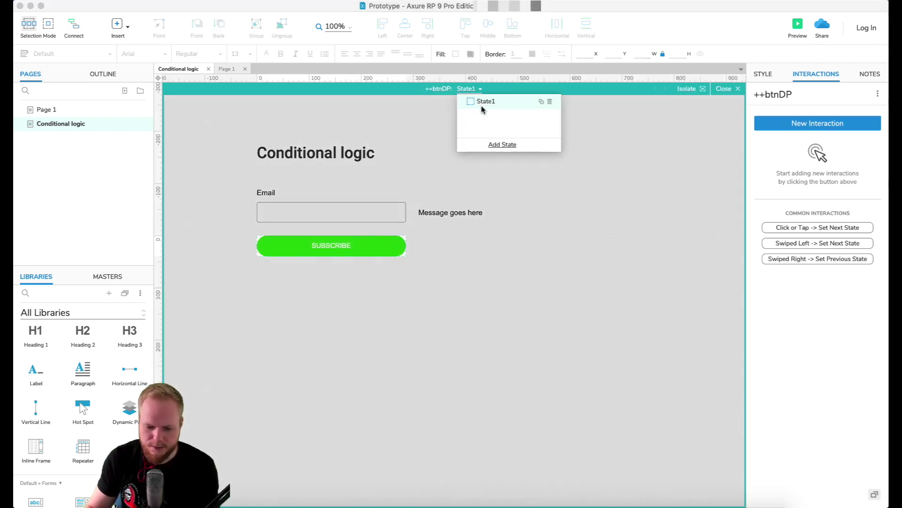
{"action": "left_click", "coordinate": [541, 101]}
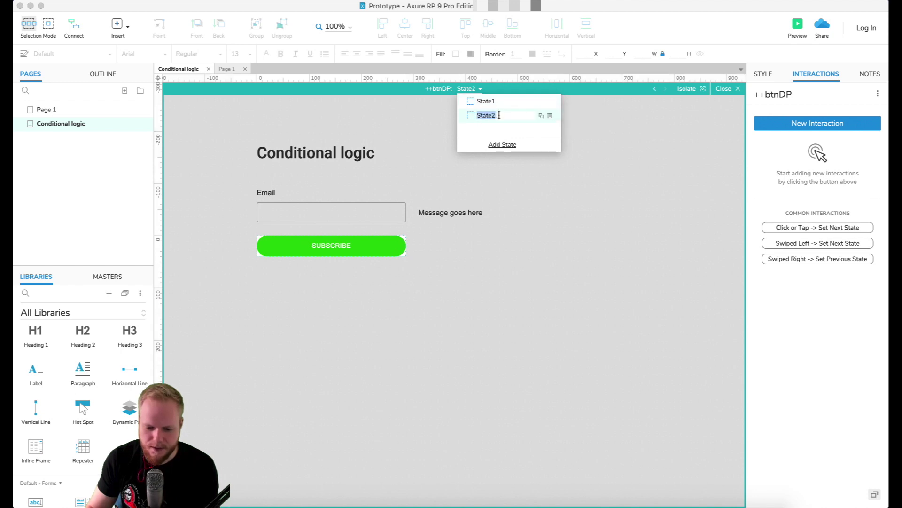
{"action": "key", "text": "Return"}
Step: Change the SUBSCRIBE button's fill to pink in State2 and leave panel editing
{"action": "left_click", "coordinate": [386, 242]}
{"action": "left_click", "coordinate": [367, 237]}
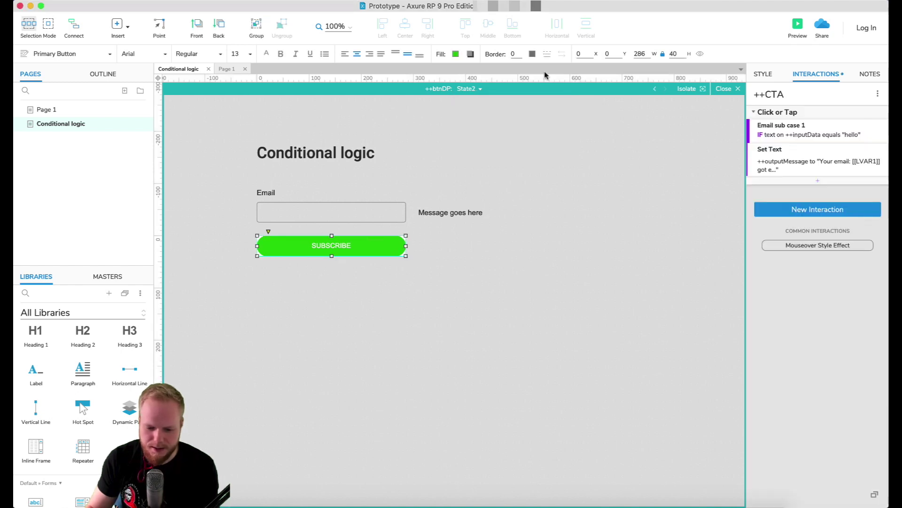
{"action": "left_click", "coordinate": [455, 54]}
{"action": "key", "text": "Escape"}
{"action": "key", "text": "Escape"}
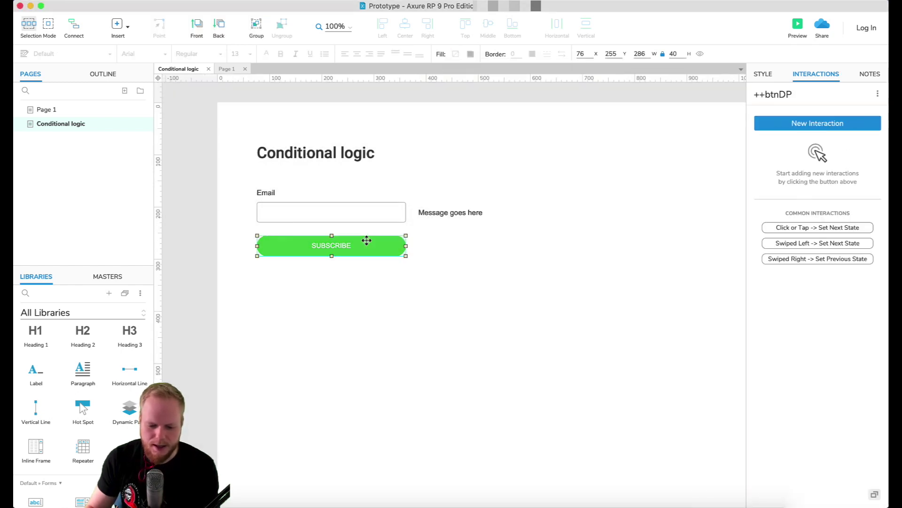
Step: Reorder the ++btnDP panel's states so State2 comes before State1, and close panel editing
{"action": "double_click", "coordinate": [367, 240]}
{"action": "left_click", "coordinate": [472, 89]}
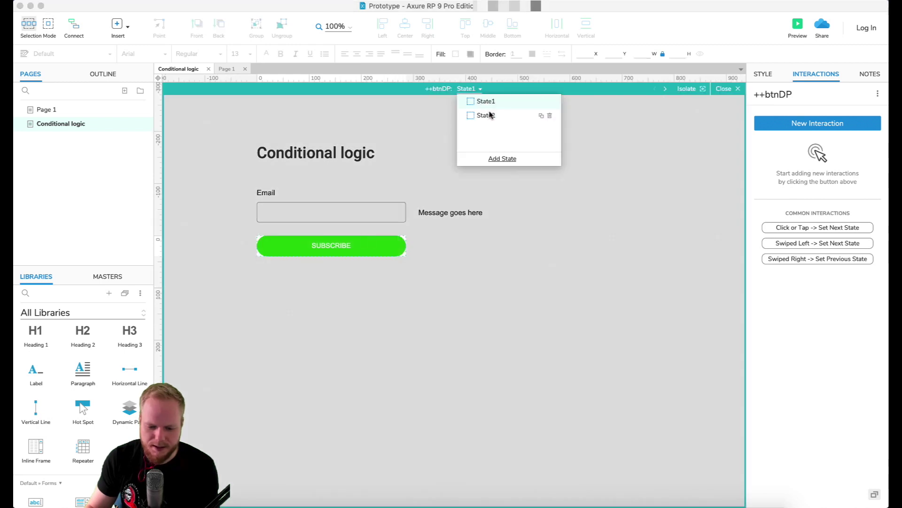
{"action": "left_click_drag", "start_coordinate": [490, 116], "coordinate": [487, 100]}
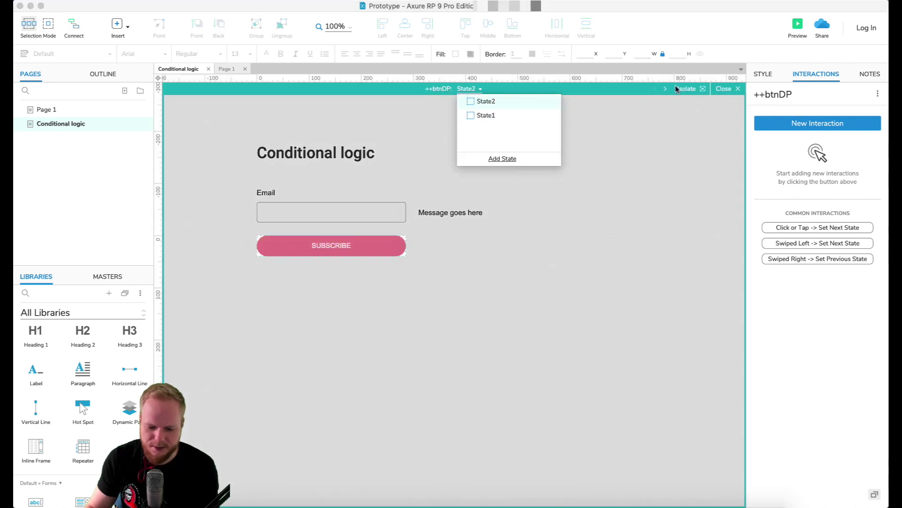
{"action": "left_click", "coordinate": [728, 89]}
{"action": "left_click", "coordinate": [377, 244]}
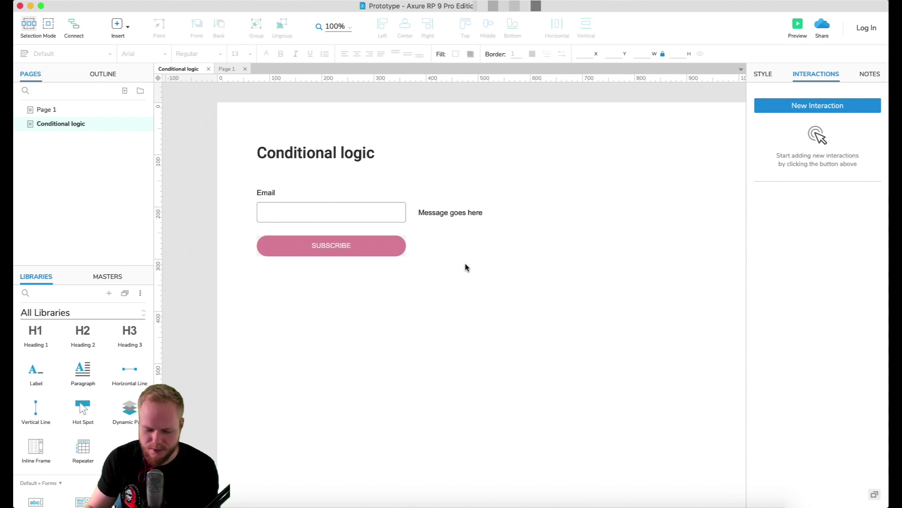
Step: Change the condition of State2's SUBSCRIBE button case to state of panel ++btnDP equals State2 and apply it
{"action": "left_click", "coordinate": [368, 243]}
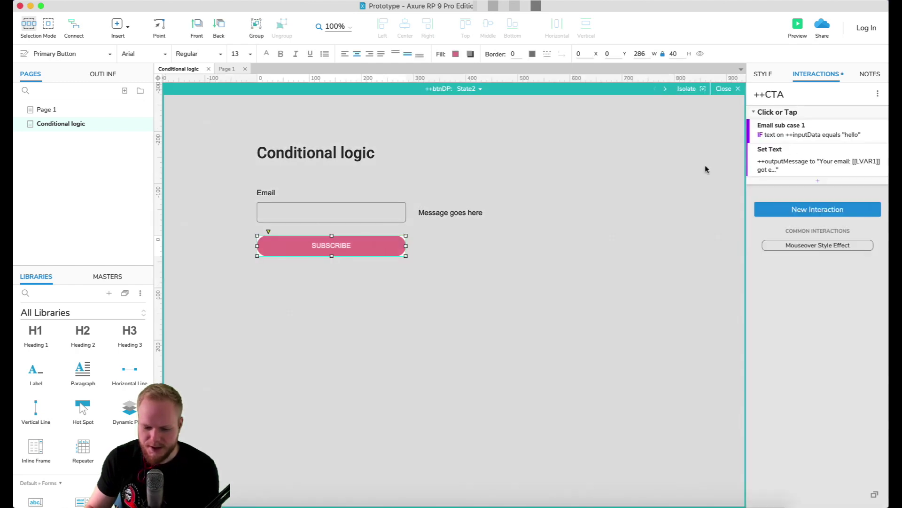
{"action": "left_click", "coordinate": [824, 135]}
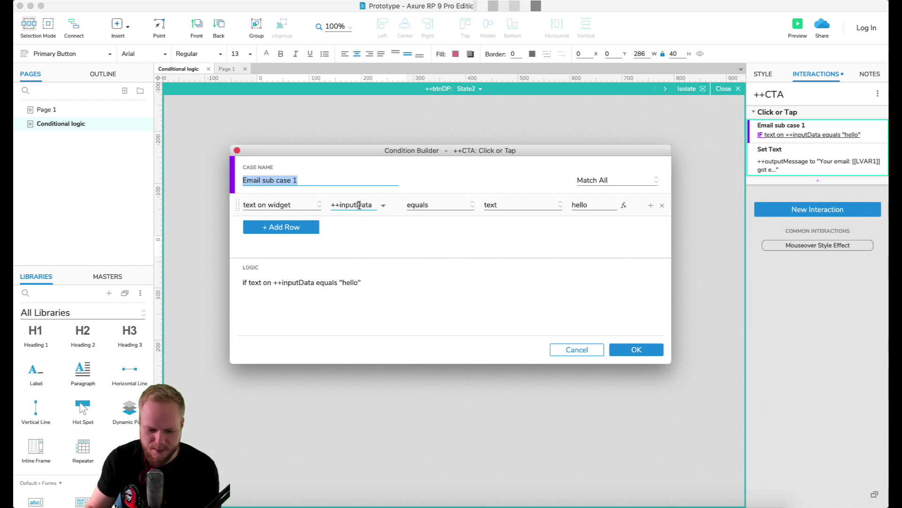
{"action": "left_click", "coordinate": [284, 206]}
{"action": "left_click", "coordinate": [290, 356]}
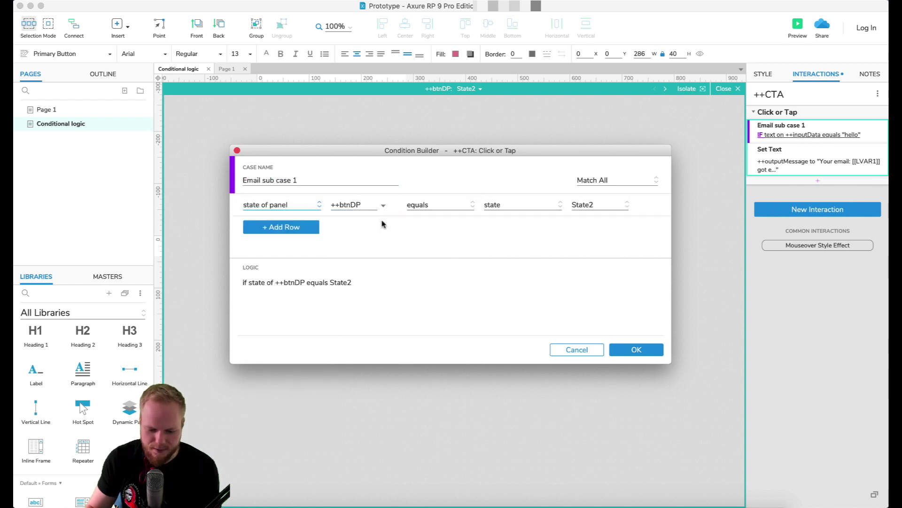
{"action": "left_click_drag", "start_coordinate": [386, 150], "coordinate": [397, 267]}
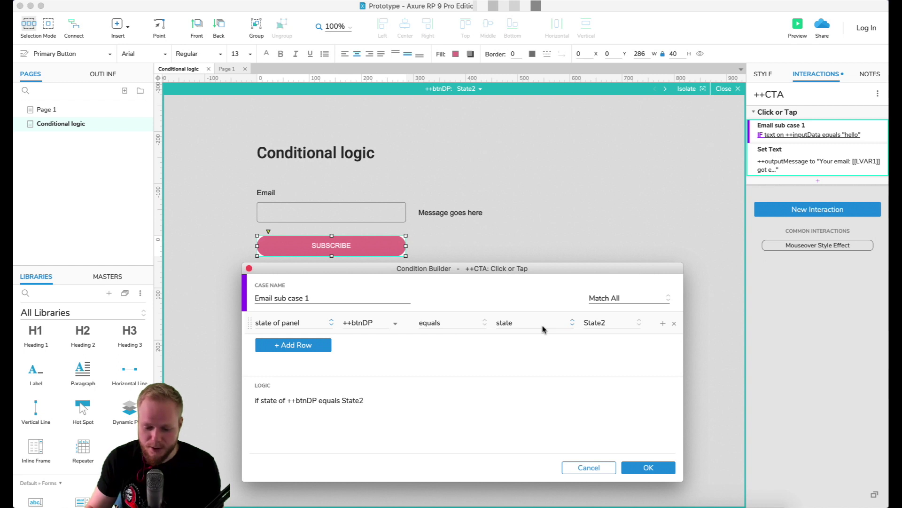
{"action": "left_click", "coordinate": [649, 467]}
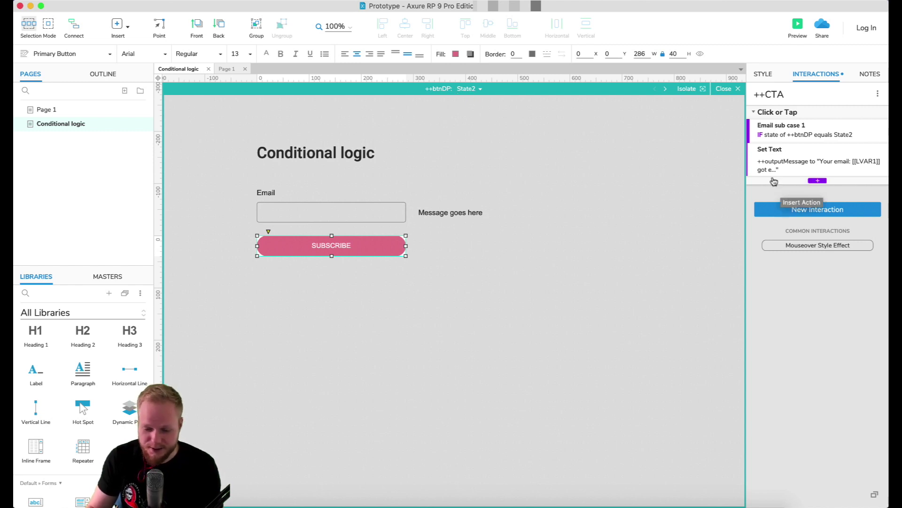
Step: Open the condition of State2's SUBSCRIBE button case and examine the available condition types
{"action": "left_click", "coordinate": [851, 135]}
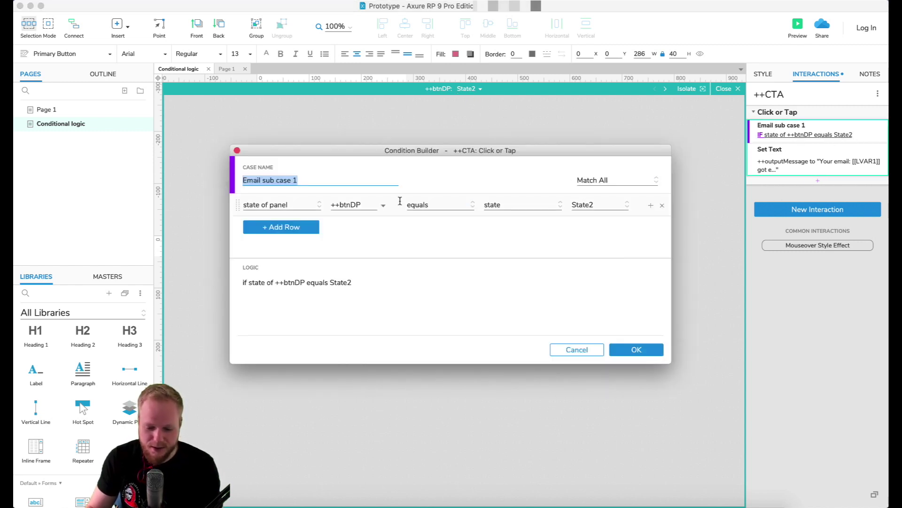
{"action": "left_click", "coordinate": [278, 208]}
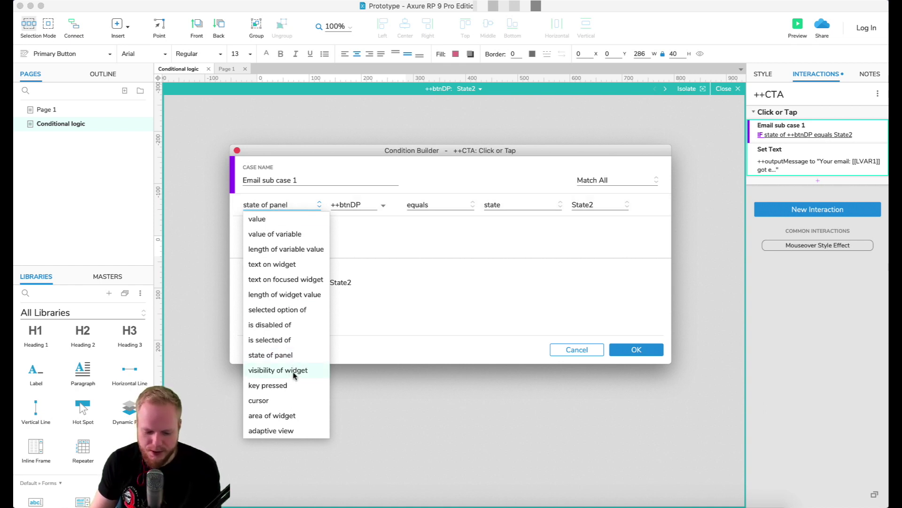
{"action": "left_click_drag", "start_coordinate": [348, 154], "coordinate": [478, 223]}
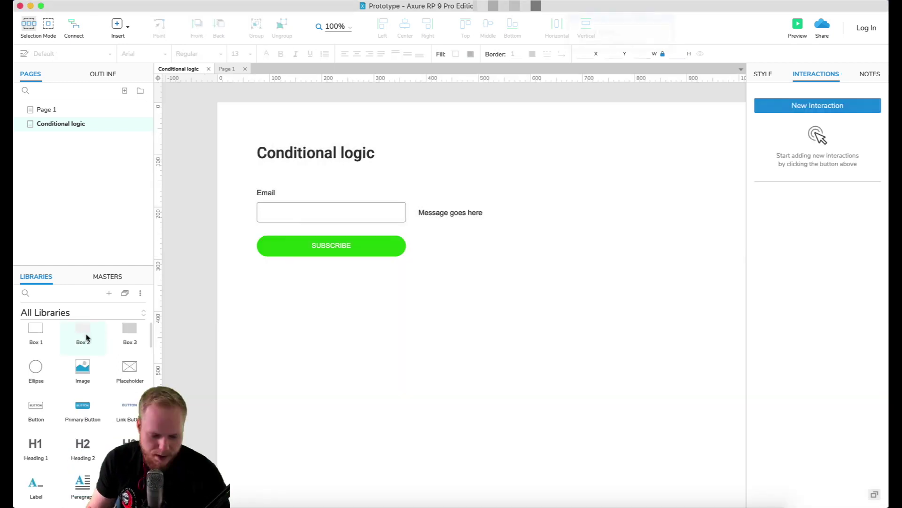
Step: Add a hidden Box 2 shape below the SUBSCRIBE button and name it ++pic
{"action": "left_click_drag", "start_coordinate": [86, 337], "coordinate": [509, 413]}
{"action": "left_click_drag", "start_coordinate": [428, 372], "coordinate": [278, 295]}
{"action": "left_click", "coordinate": [774, 80]}
{"action": "left_click", "coordinate": [805, 74]}
{"action": "left_click", "coordinate": [790, 92]}
{"action": "type", "text": "++pic"}
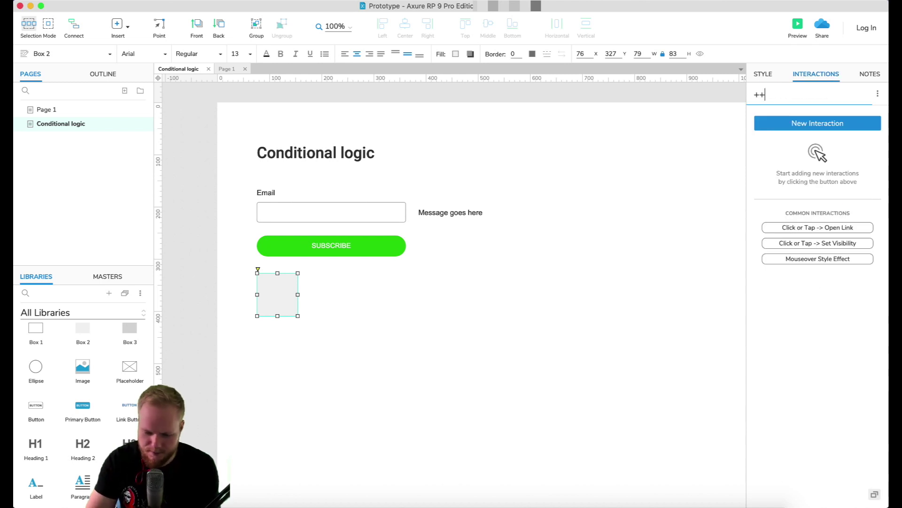
{"action": "key", "text": "Return"}
{"action": "left_click", "coordinate": [877, 116]}
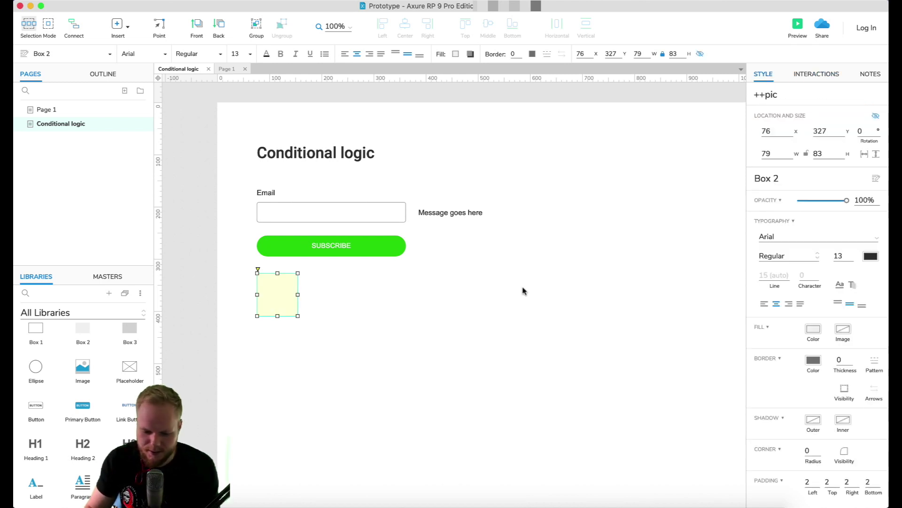
{"action": "left_click", "coordinate": [522, 290]}
Step: Set the condition of the SUBSCRIBE button's Email sub case 1 to visibility of widget ++pic equals value false and apply it
{"action": "left_click", "coordinate": [377, 244]}
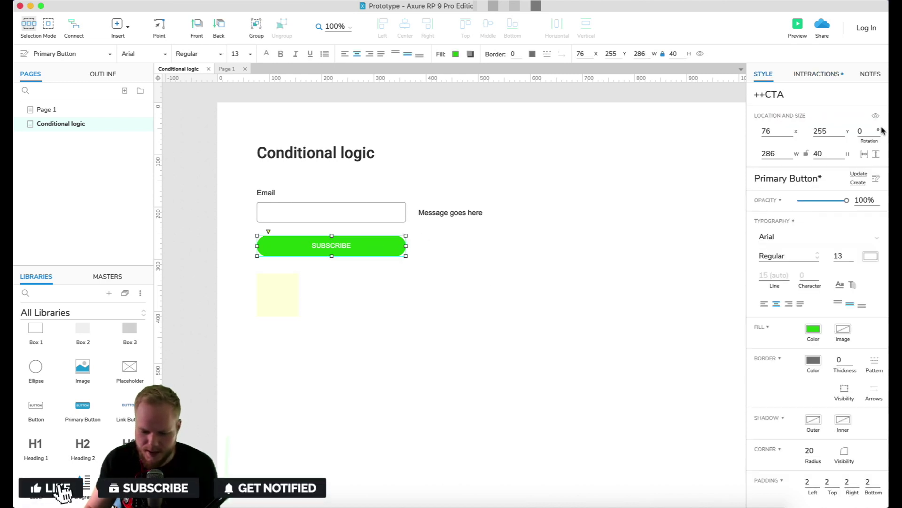
{"action": "left_click", "coordinate": [816, 74]}
{"action": "left_click", "coordinate": [808, 136]}
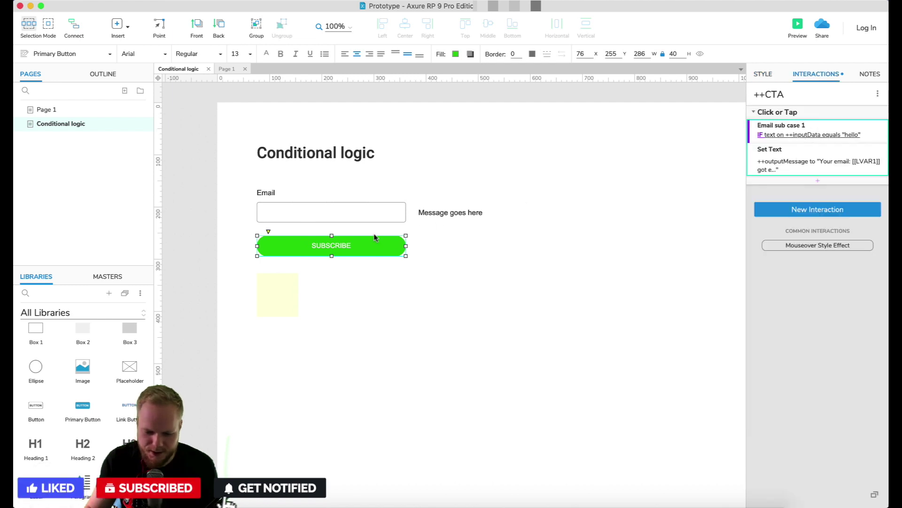
{"action": "left_click", "coordinate": [268, 205]}
{"action": "left_click", "coordinate": [274, 369]}
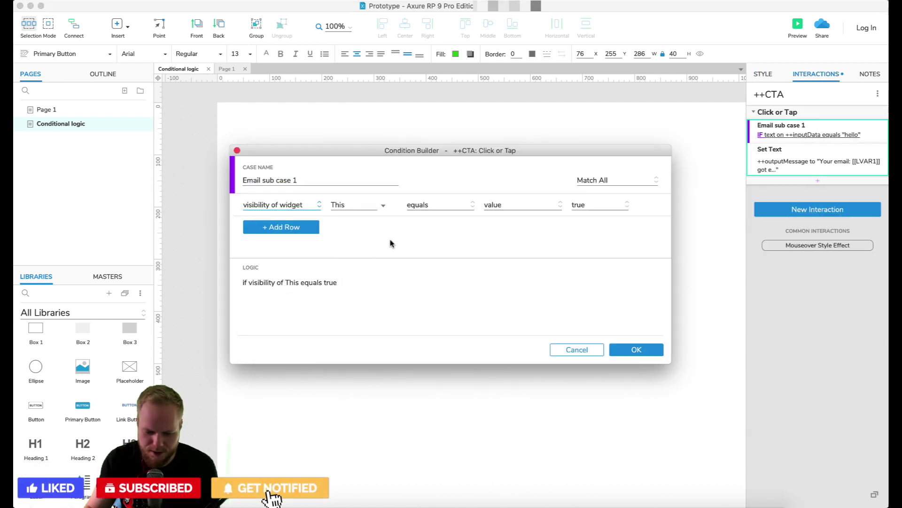
{"action": "left_click", "coordinate": [357, 204]}
{"action": "left_click", "coordinate": [362, 247]}
{"action": "left_click", "coordinate": [585, 210]}
{"action": "left_click", "coordinate": [588, 233]}
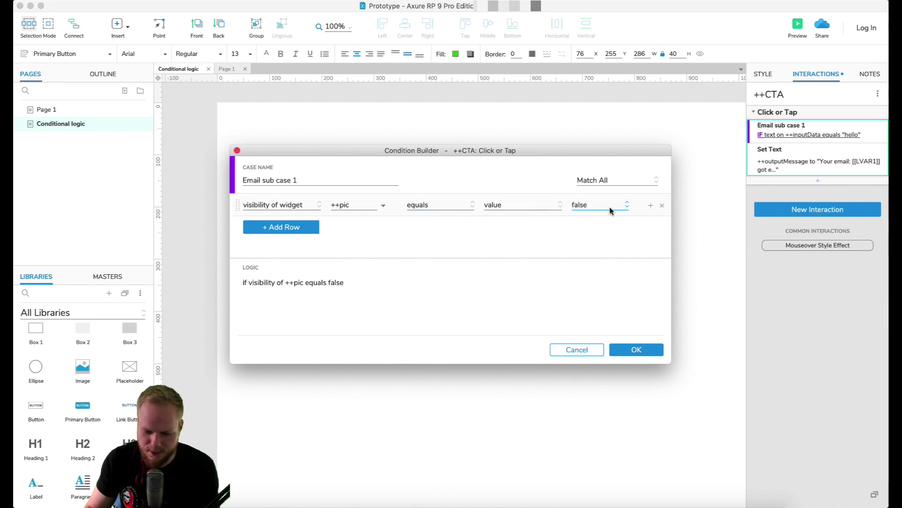
{"action": "left_click", "coordinate": [644, 354]}
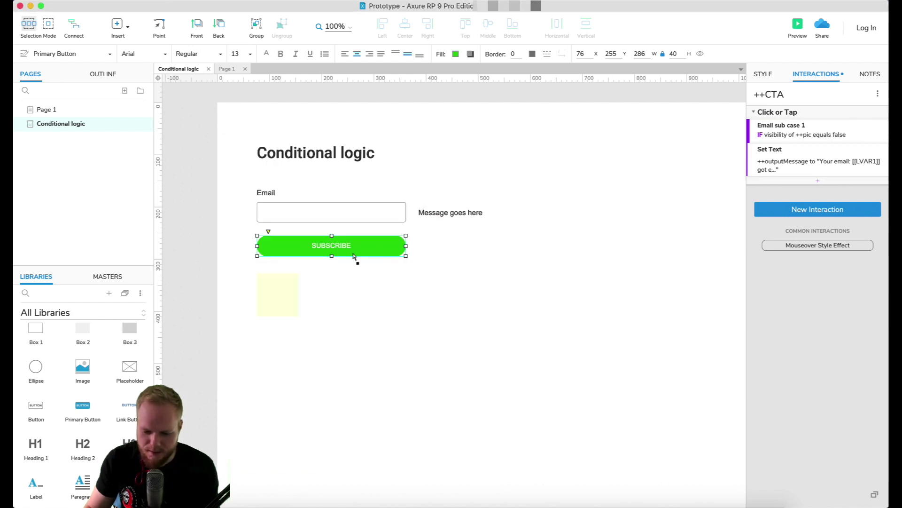
Step: Preview the page, submit the form with "dfsfsdfsdf" as the email while ++pic is hidden, and close the preview
{"action": "left_click", "coordinate": [798, 28]}
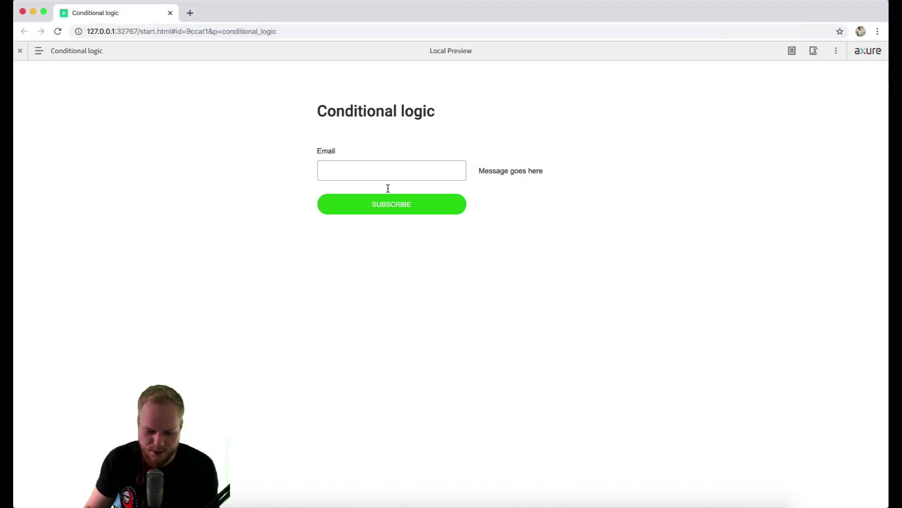
{"action": "left_click", "coordinate": [386, 170]}
{"action": "type", "text": "dfsfsdfsdf"}
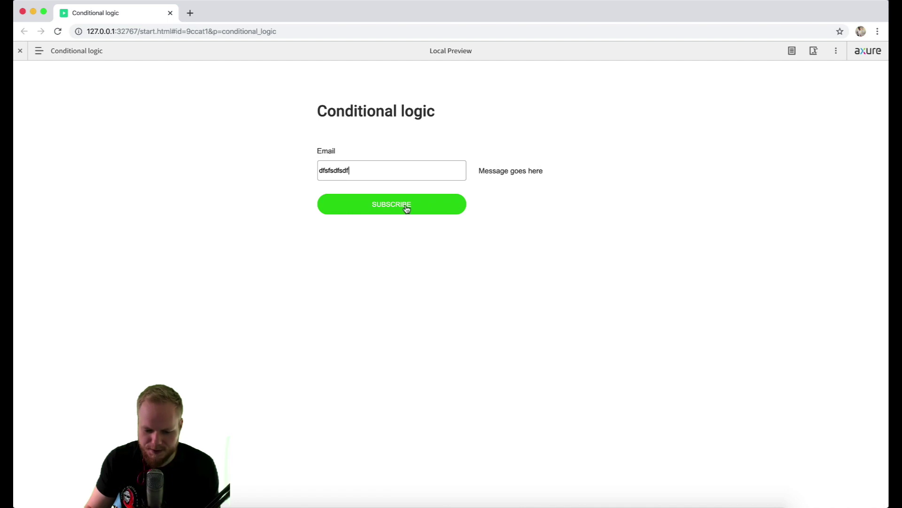
{"action": "left_click", "coordinate": [407, 208]}
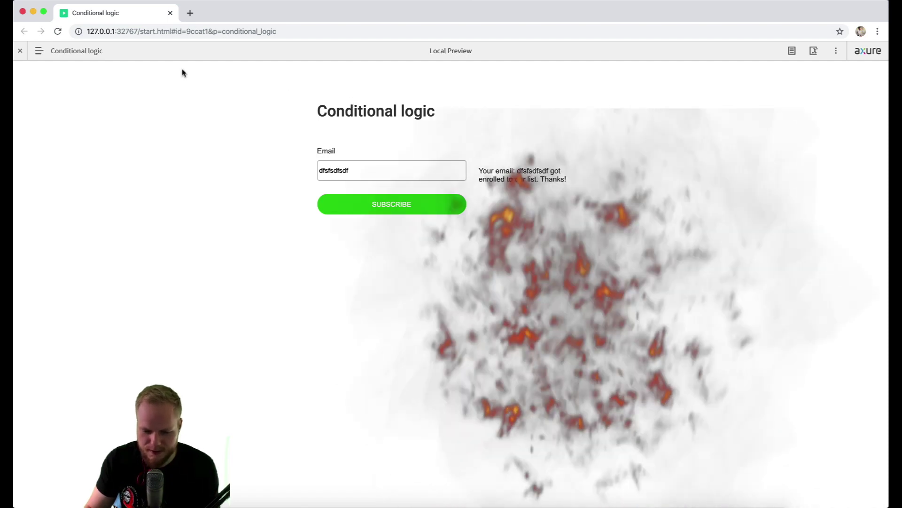
{"action": "left_click", "coordinate": [21, 50]}
{"action": "left_click", "coordinate": [170, 13]}
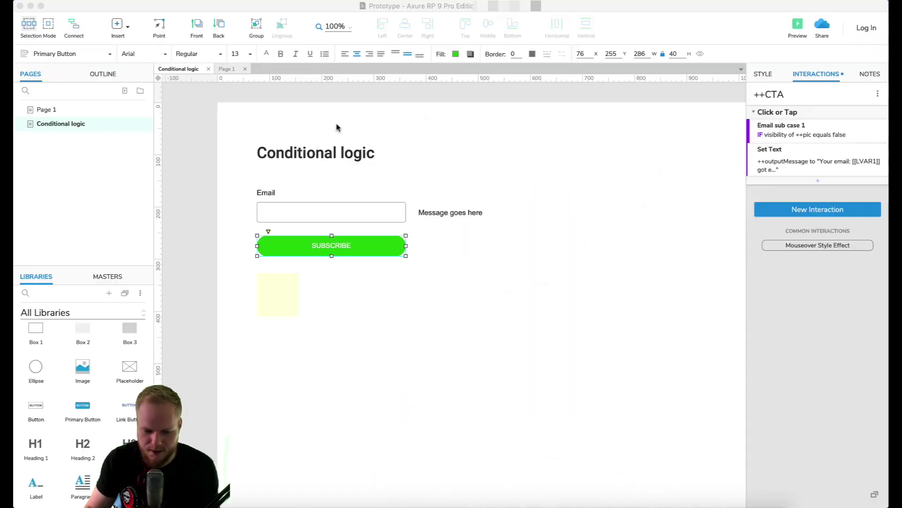
Step: Make the ++pic box visible in its style settings and deselect it
{"action": "left_click", "coordinate": [286, 288]}
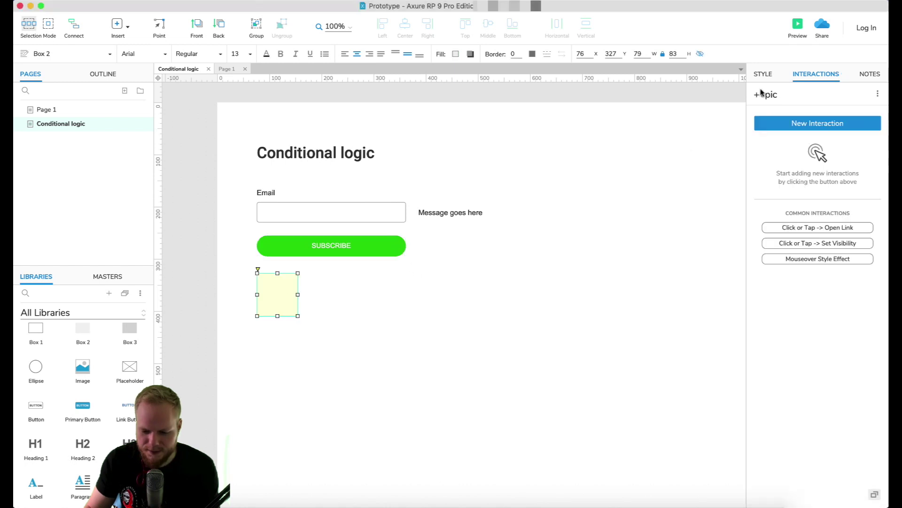
{"action": "left_click", "coordinate": [769, 75]}
{"action": "left_click", "coordinate": [877, 118]}
{"action": "left_click", "coordinate": [475, 288]}
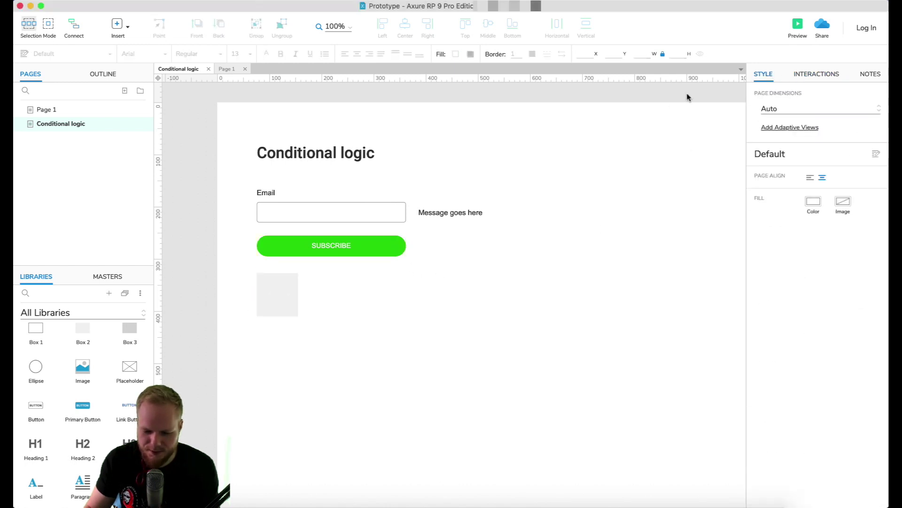
Step: Preview the page, submit the form with "sdfdsfdsf" as the email while ++pic is visible, and close the preview
{"action": "left_click", "coordinate": [798, 24]}
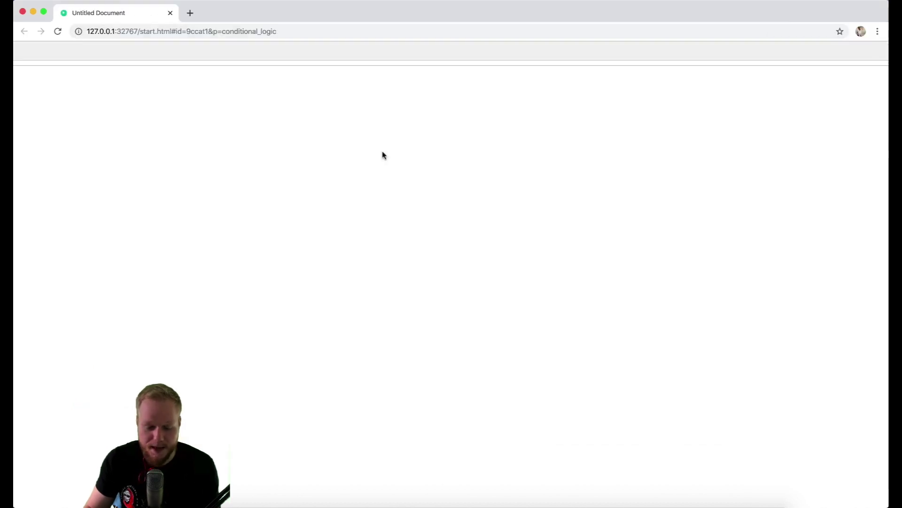
{"action": "left_click", "coordinate": [377, 175]}
{"action": "type", "text": "sdfdsf"}
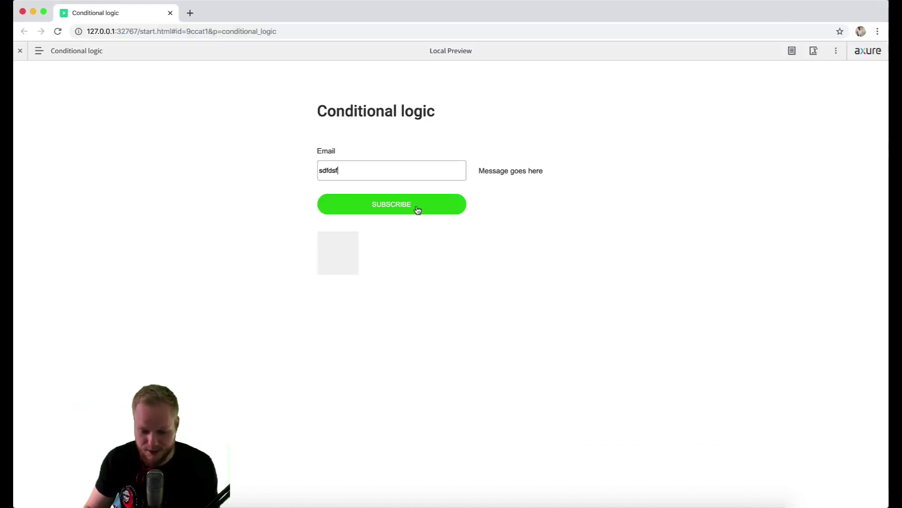
{"action": "type", "text": "dsf"}
{"action": "left_click", "coordinate": [419, 207]}
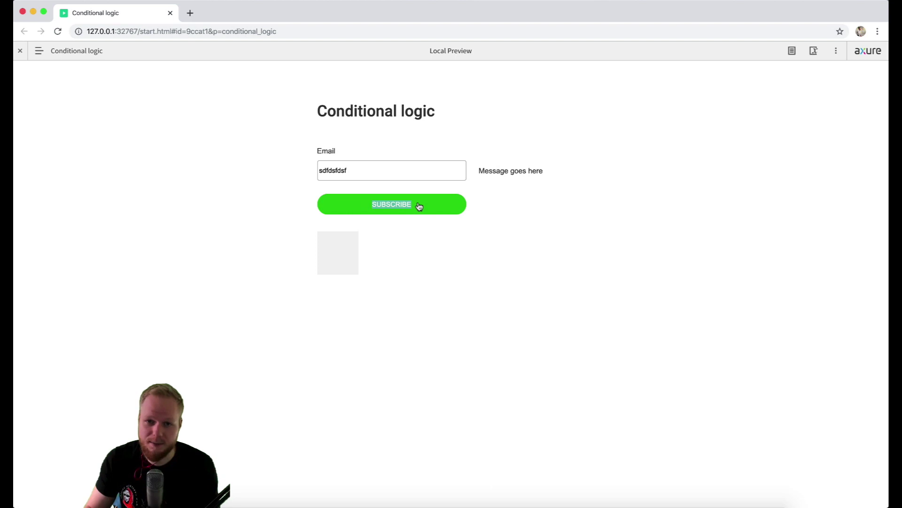
{"action": "left_click", "coordinate": [18, 52]}
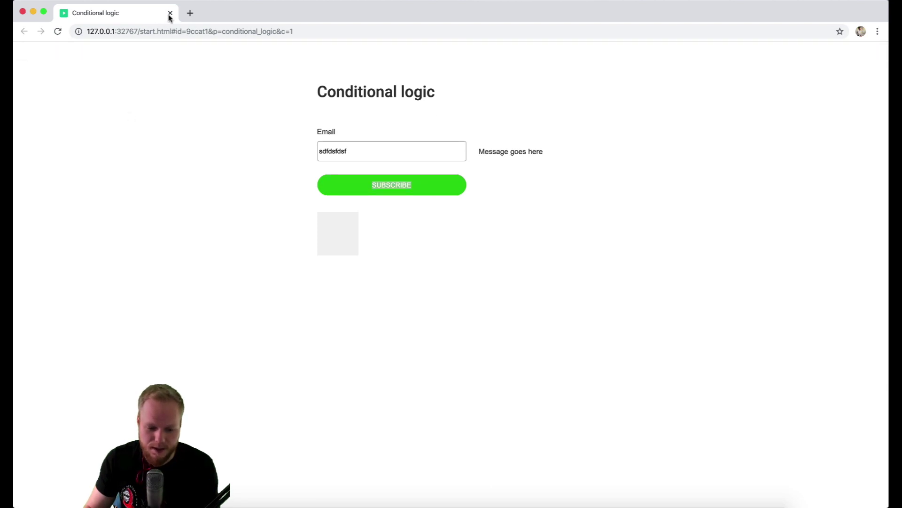
{"action": "left_click", "coordinate": [170, 13]}
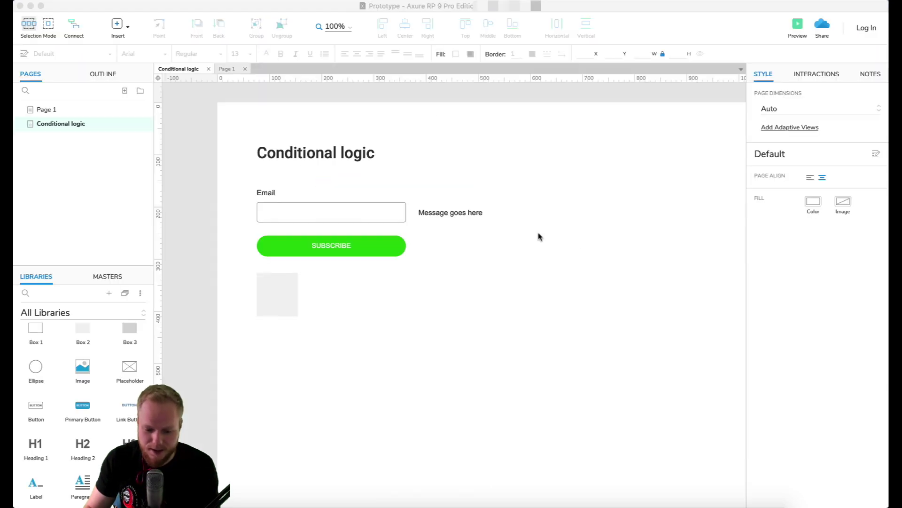
Step: Delete the ++pic box from the page
{"action": "left_click", "coordinate": [274, 300]}
{"action": "key", "text": "Delete"}
Step: Try toggling a duplicate of the SUBSCRIBE button's Email sub case 1 between IF and ELSE IF, and delete the duplicate
{"action": "left_click", "coordinate": [364, 248]}
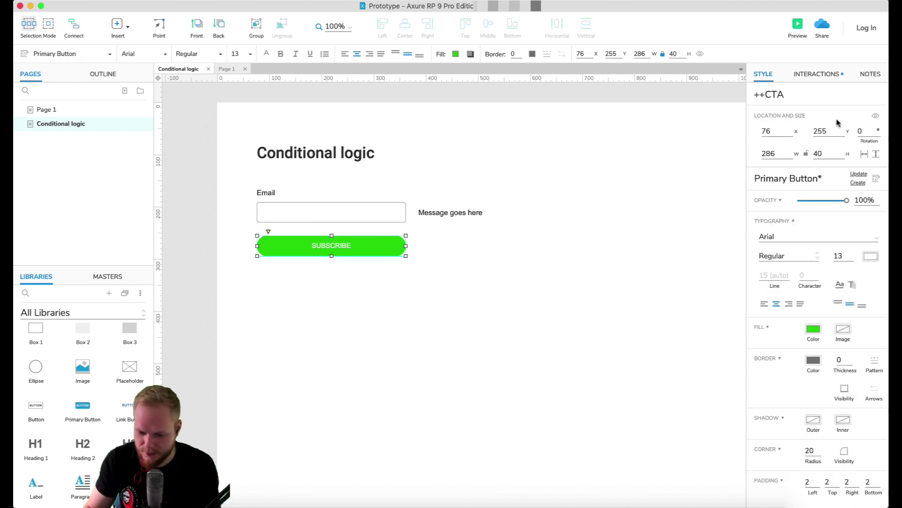
{"action": "left_click", "coordinate": [821, 74]}
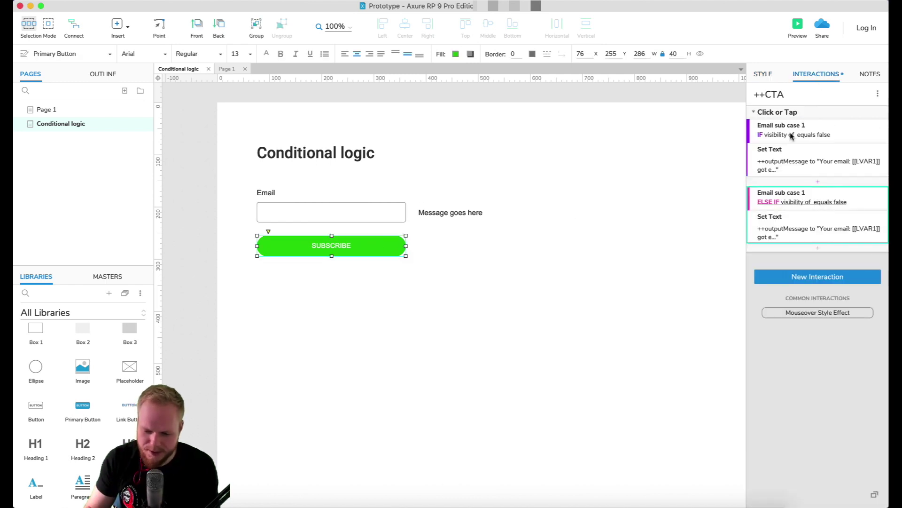
{"action": "right_click", "coordinate": [771, 202]}
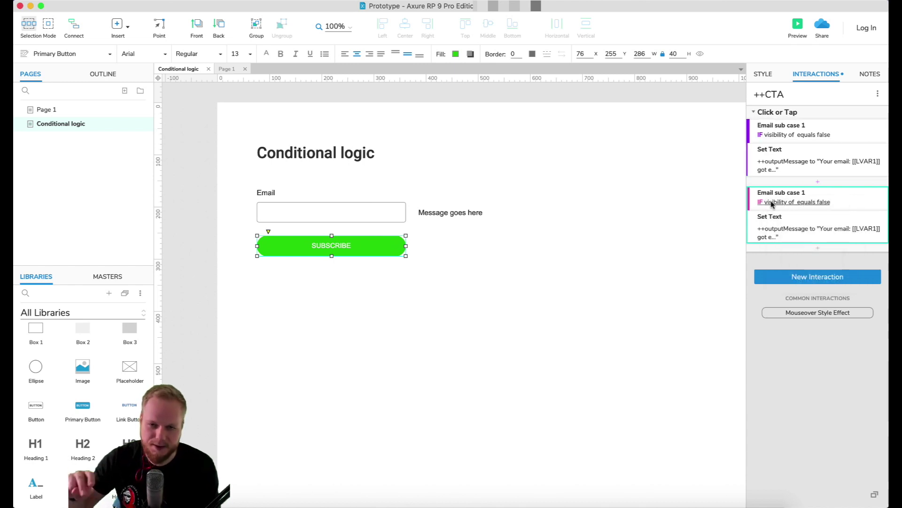
{"action": "right_click", "coordinate": [771, 203]}
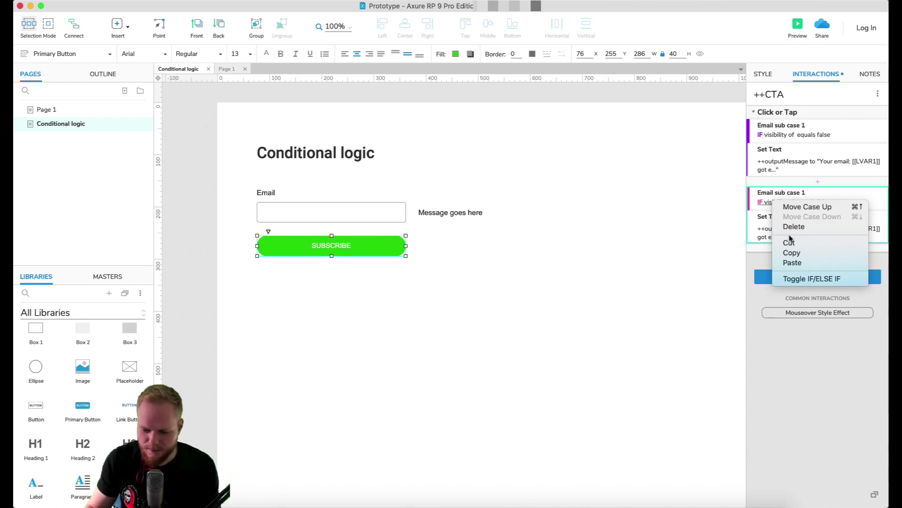
{"action": "left_click", "coordinate": [820, 278]}
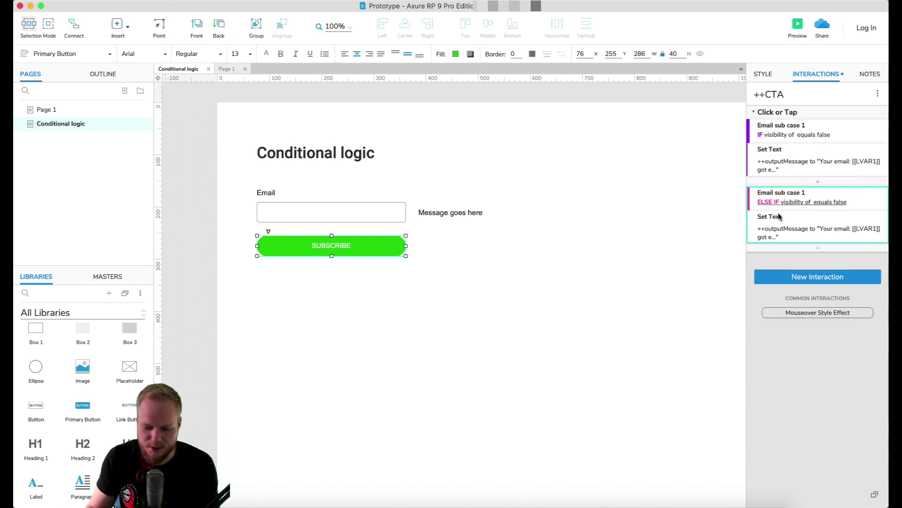
{"action": "key", "text": "Delete"}
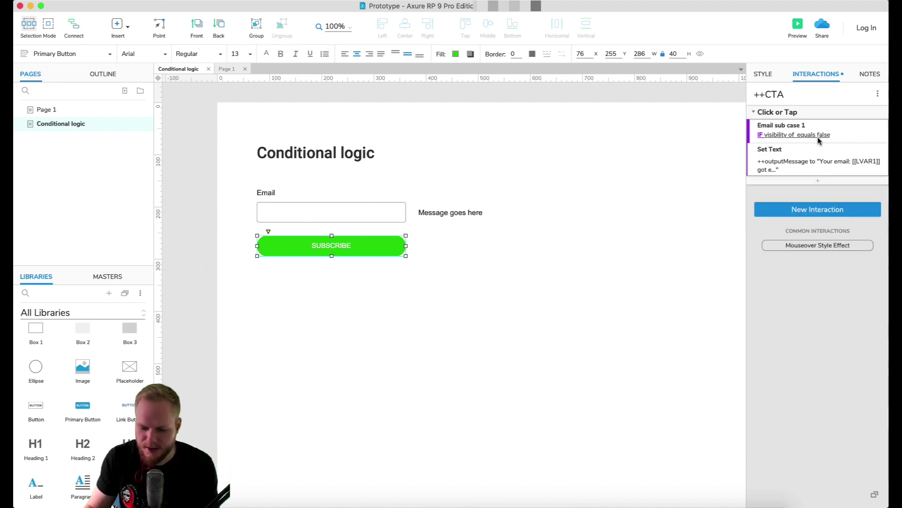
Step: Try a key pressed equals key value condition for Email sub case 1, using the values 2 and Left
{"action": "left_click", "coordinate": [816, 136]}
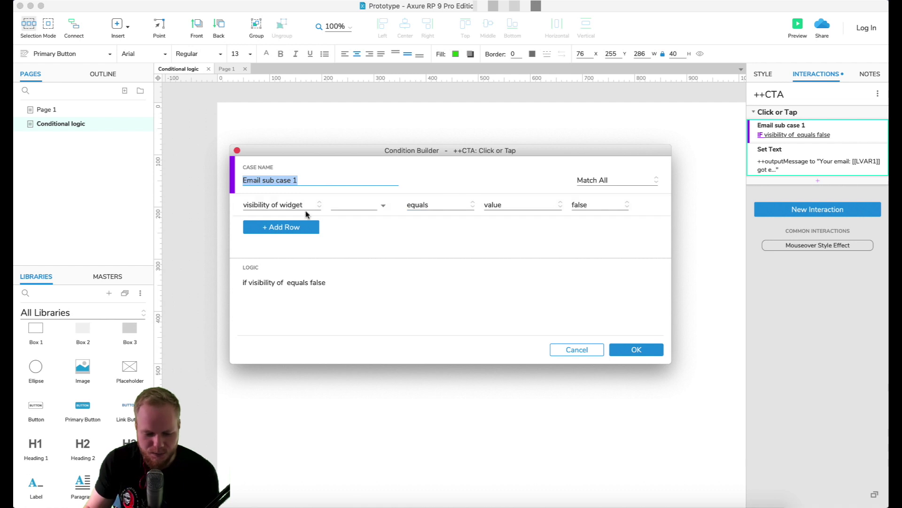
{"action": "left_click", "coordinate": [306, 206]}
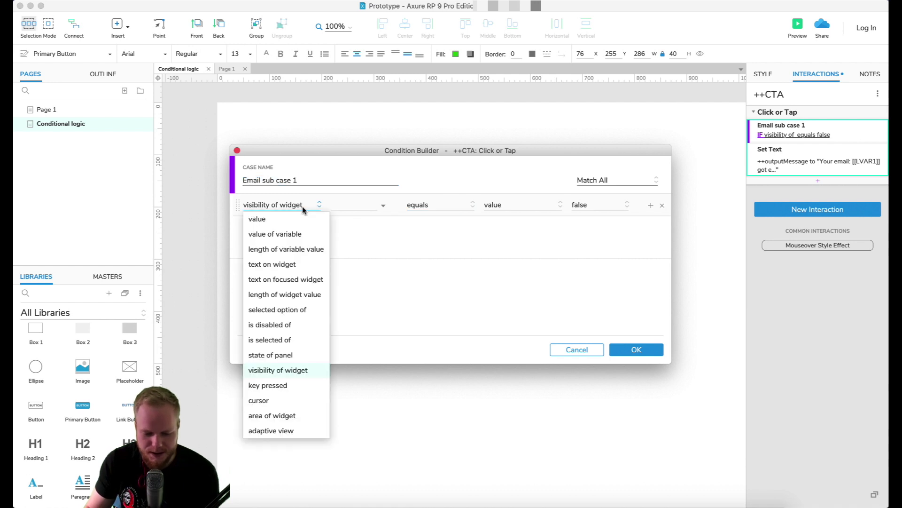
{"action": "left_click", "coordinate": [288, 388]}
{"action": "left_click_drag", "start_coordinate": [349, 150], "coordinate": [441, 256]}
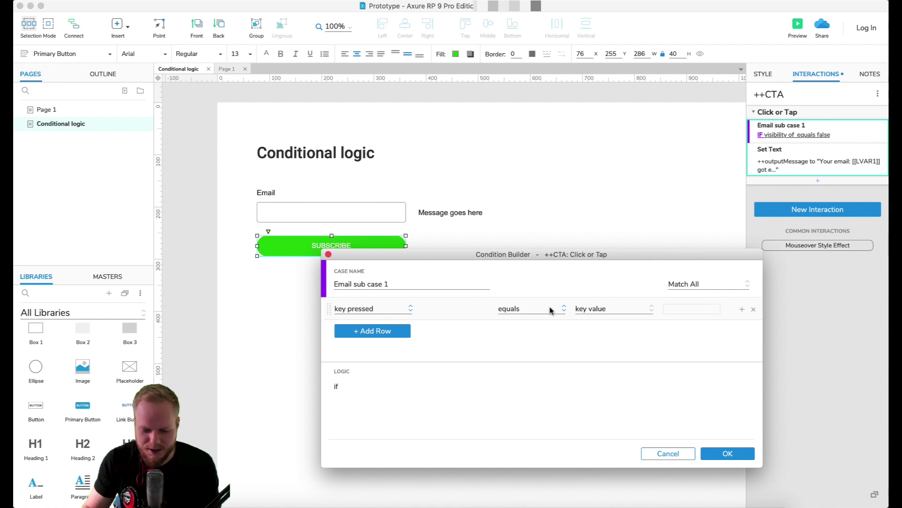
{"action": "left_click", "coordinate": [704, 310]}
{"action": "type", "text": "2"}
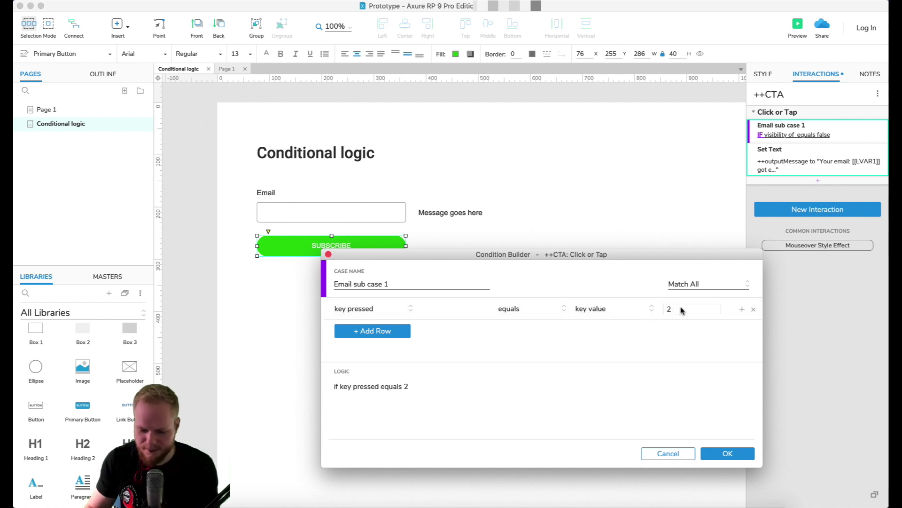
{"action": "key", "text": "Left"}
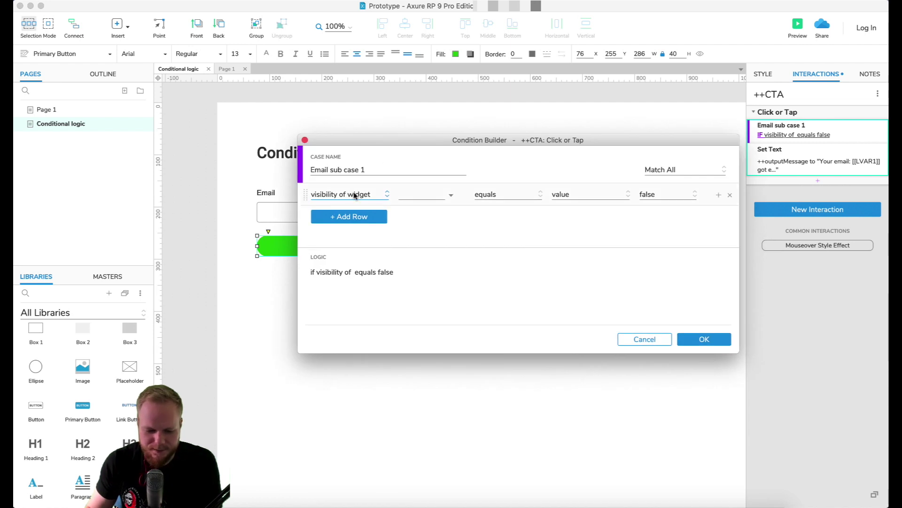
Step: Try a cursor enters area of widget condition for Email sub case 1, opening the choice of target widget
{"action": "left_click", "coordinate": [355, 196]}
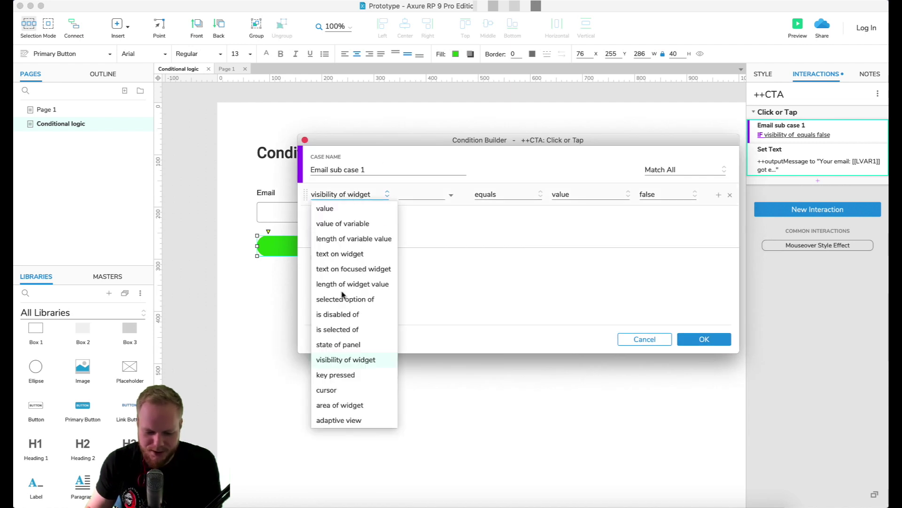
{"action": "left_click", "coordinate": [353, 391]}
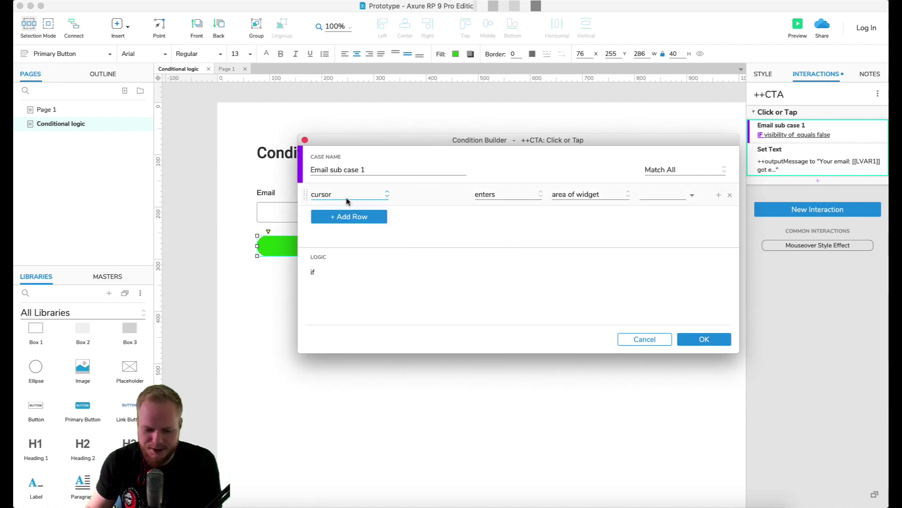
{"action": "left_click_drag", "start_coordinate": [392, 144], "coordinate": [473, 221]}
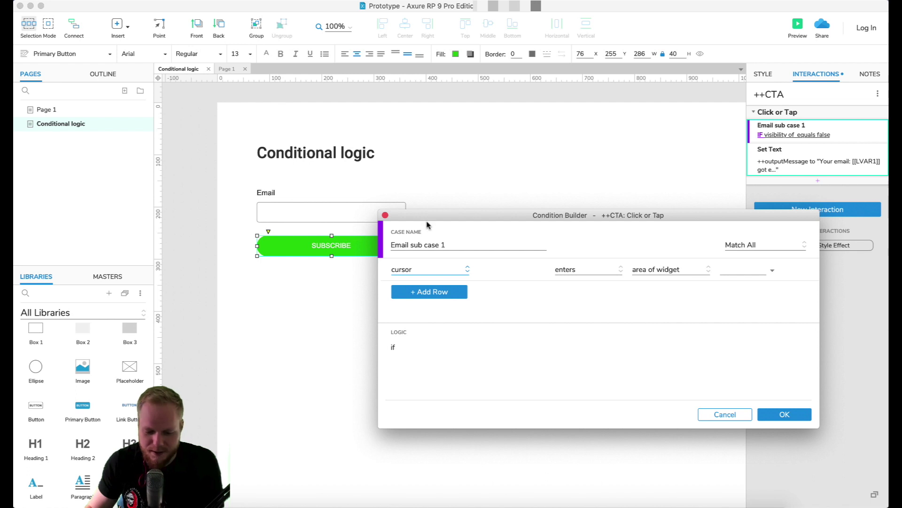
{"action": "left_click_drag", "start_coordinate": [427, 219], "coordinate": [422, 235]}
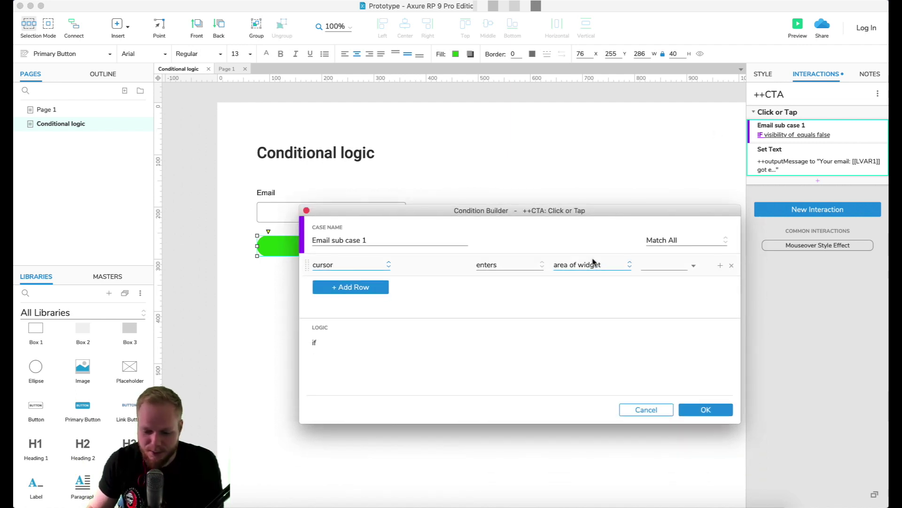
{"action": "left_click", "coordinate": [665, 265]}
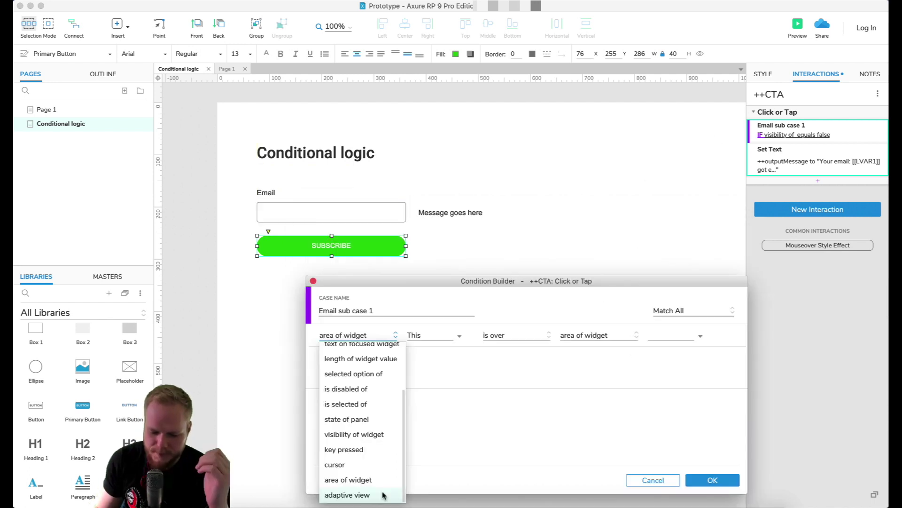
Step: Set Email sub case 1's condition to adaptive view equals adaptive view Base
{"action": "left_click", "coordinate": [463, 278]}
{"action": "left_click_drag", "start_coordinate": [464, 279], "coordinate": [446, 253]}
{"action": "left_click", "coordinate": [365, 310]}
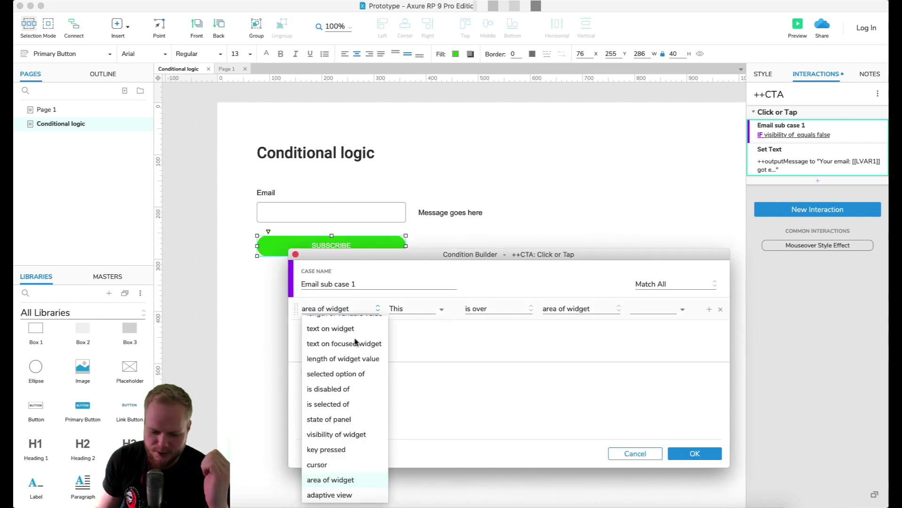
{"action": "left_click", "coordinate": [346, 497]}
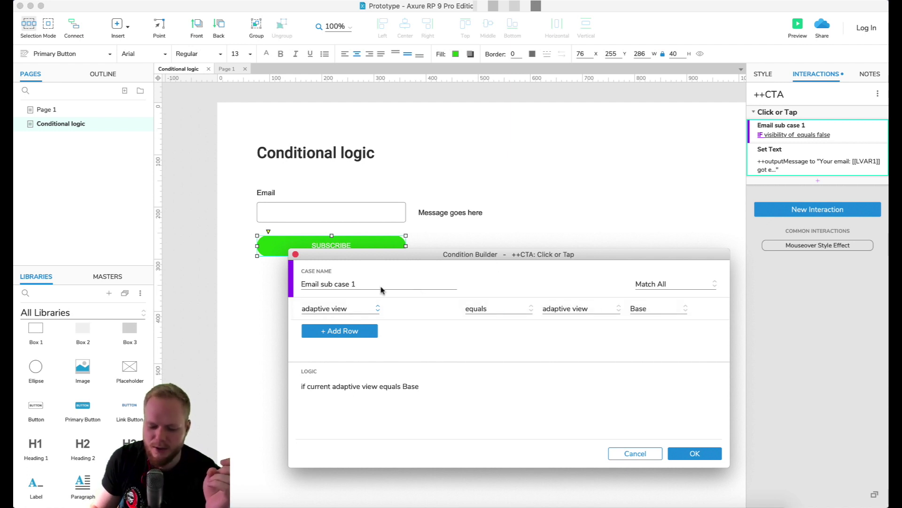
{"action": "left_click", "coordinate": [652, 310]}
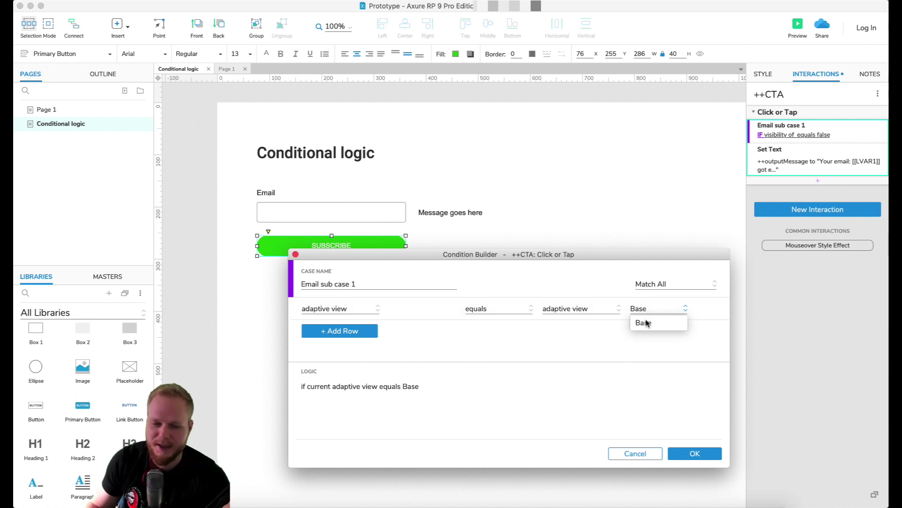
{"action": "left_click", "coordinate": [646, 322]}
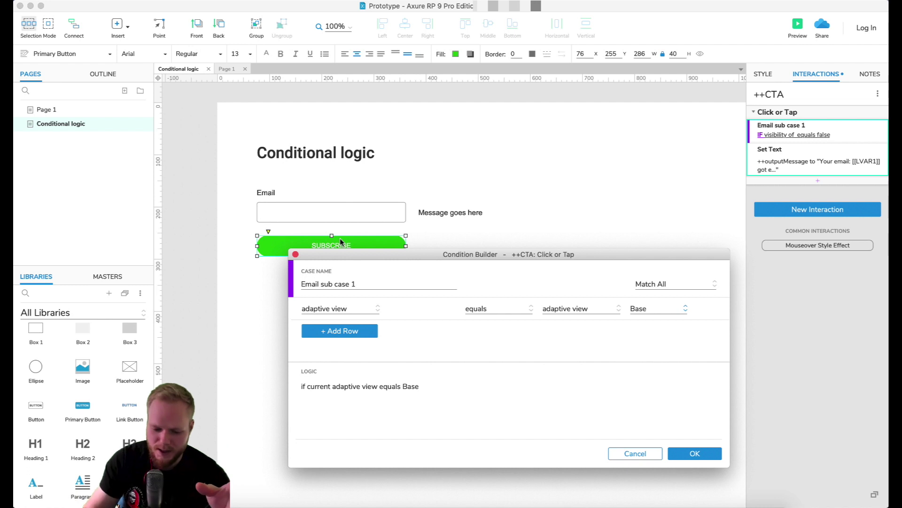
Step: Open the available condition types for Email sub case 1's adaptive view row
{"action": "left_click_drag", "start_coordinate": [477, 252], "coordinate": [431, 158]}
{"action": "left_click", "coordinate": [306, 211]}
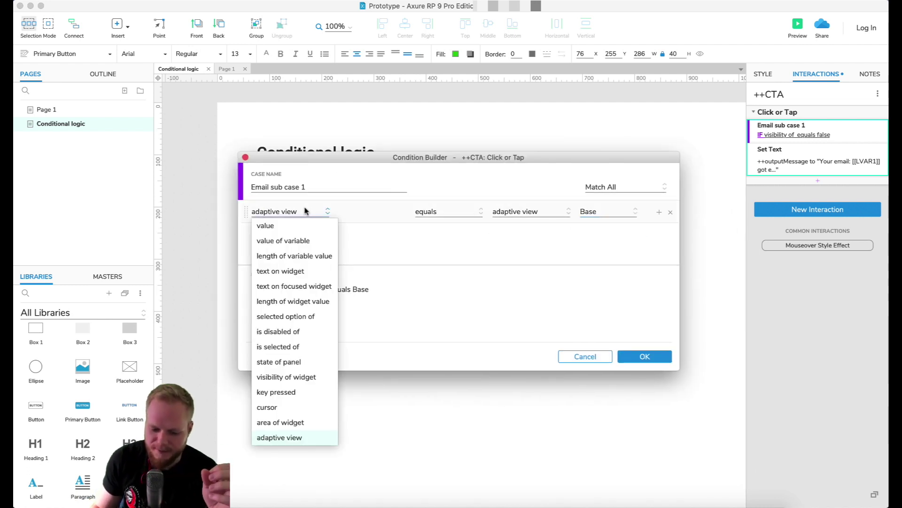